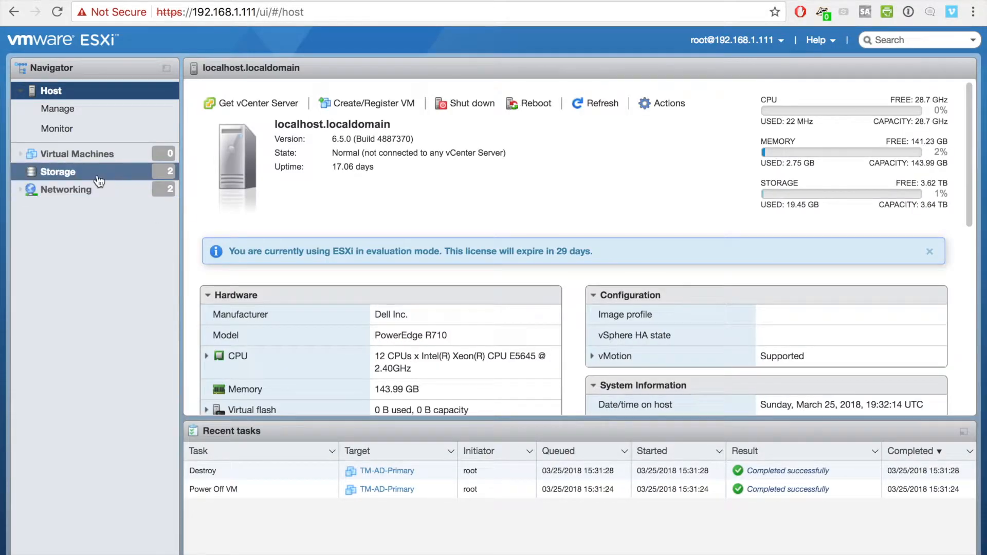
Start creating a new virtual machine on the host and name it TM-DC-01.
click(93, 154)
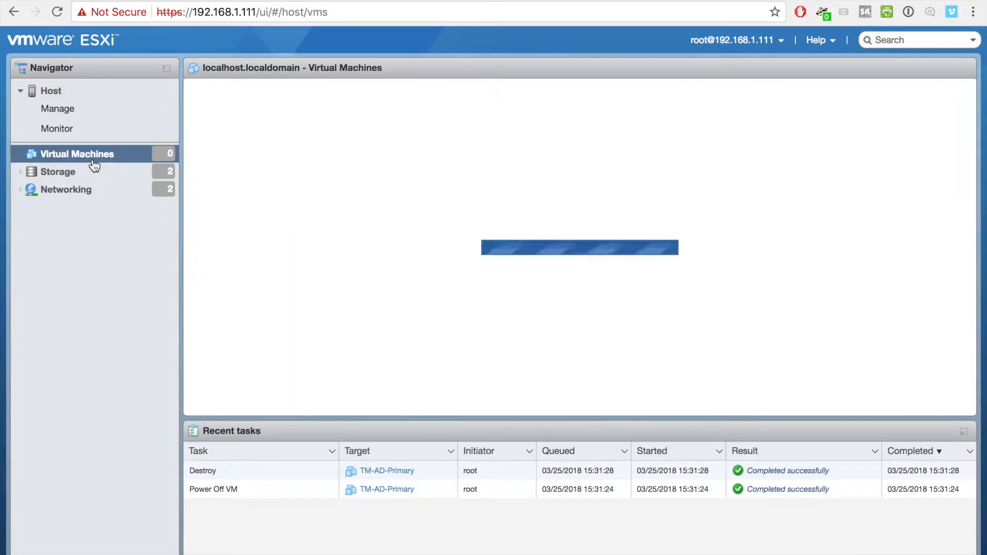
click(234, 108)
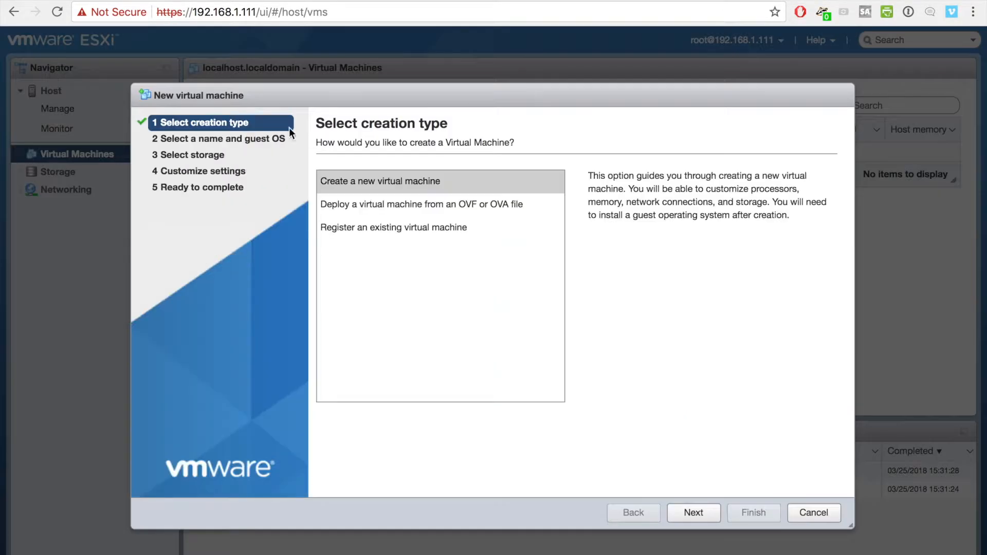
click(697, 513)
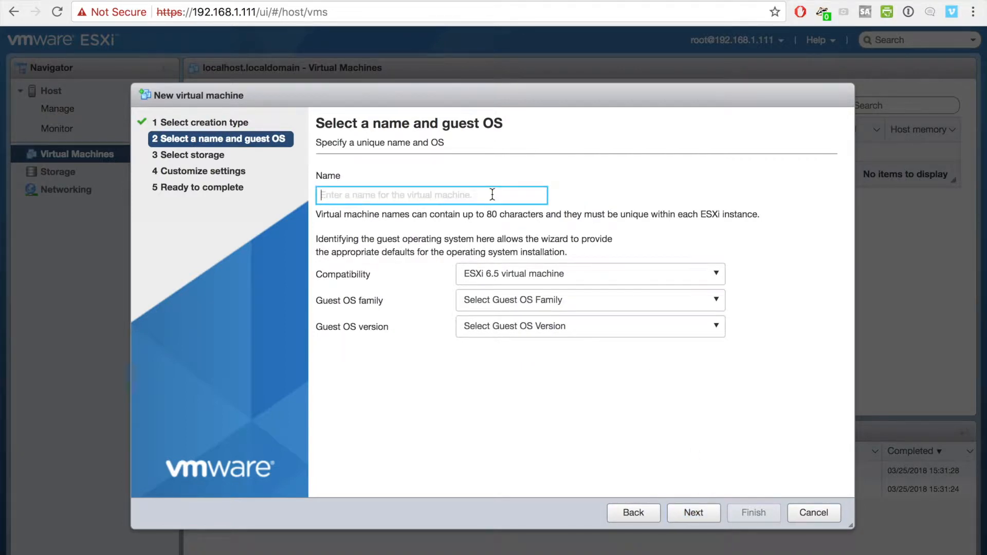
text(TM-DC-)
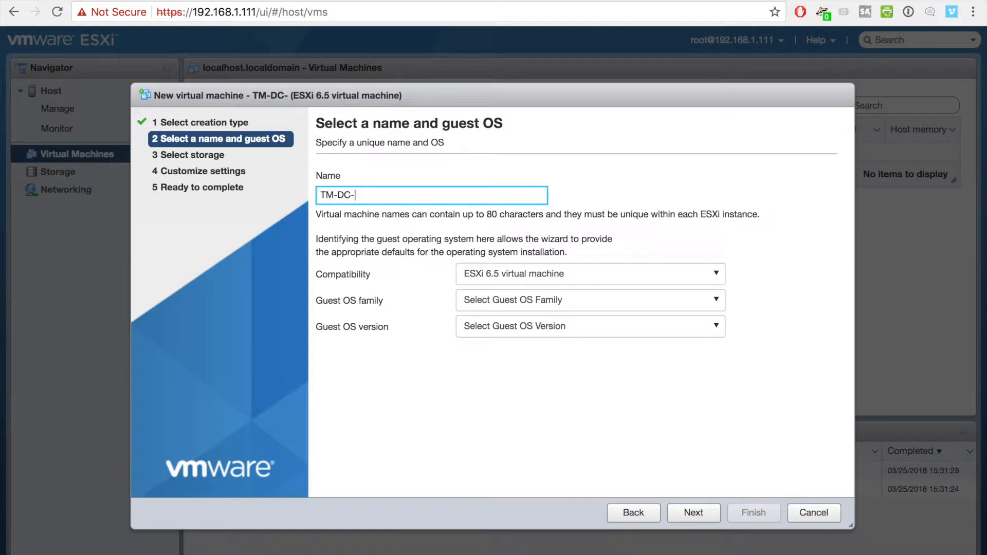
text(01)
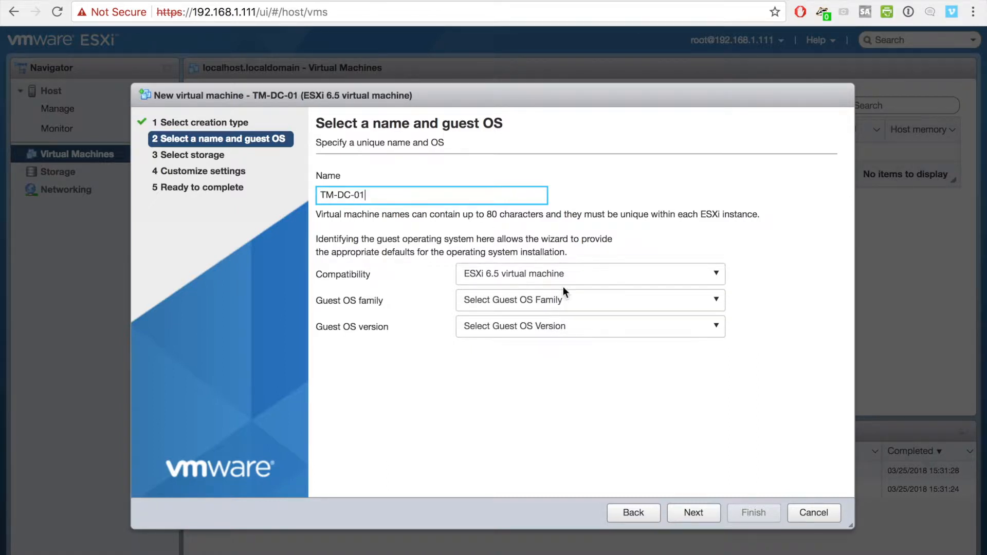
Set the guest OS to Windows, version Microsoft Windows Server 2012 (64-bit), and accept the default storage.
click(570, 307)
click(565, 391)
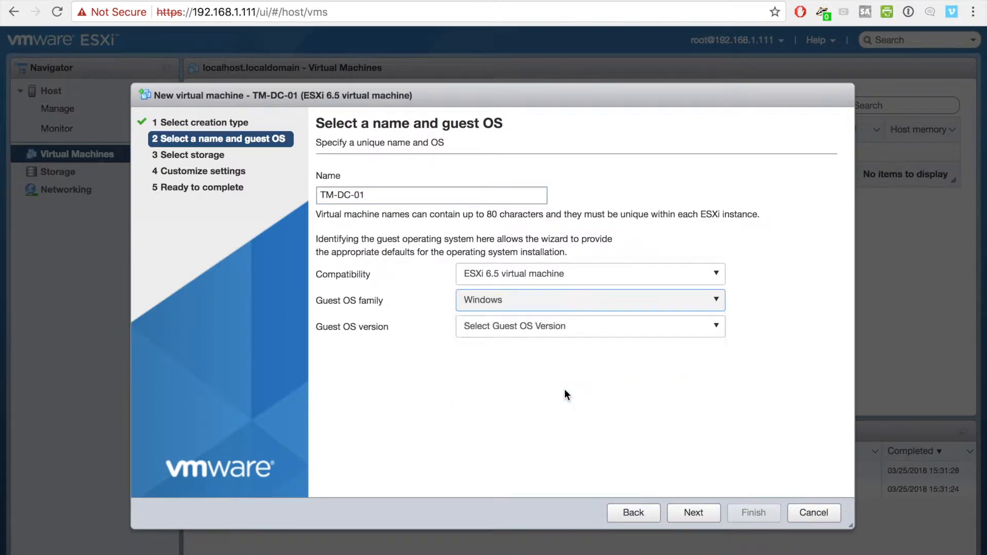
click(576, 332)
scroll(573, 435, down, 3)
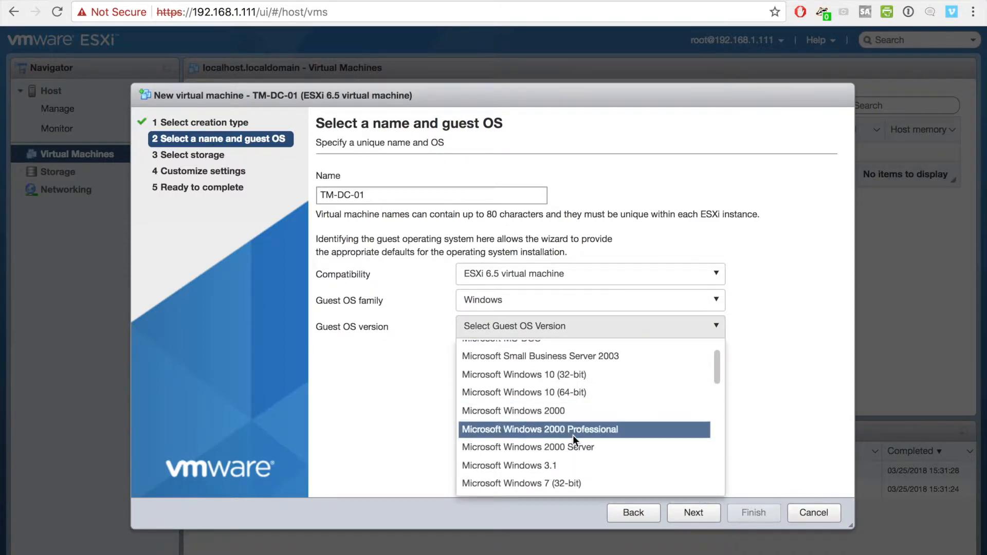
scroll(574, 436, down, 10)
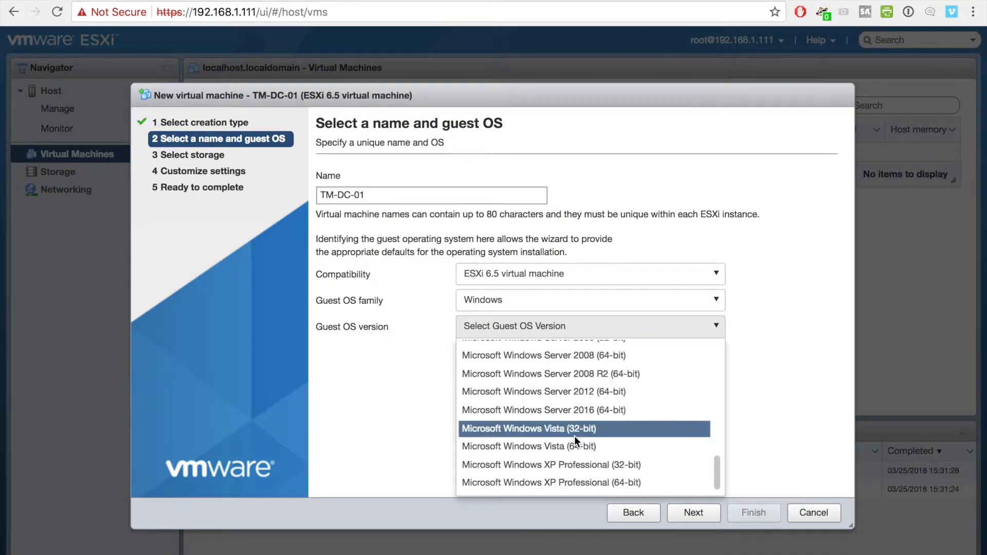
click(615, 396)
click(682, 504)
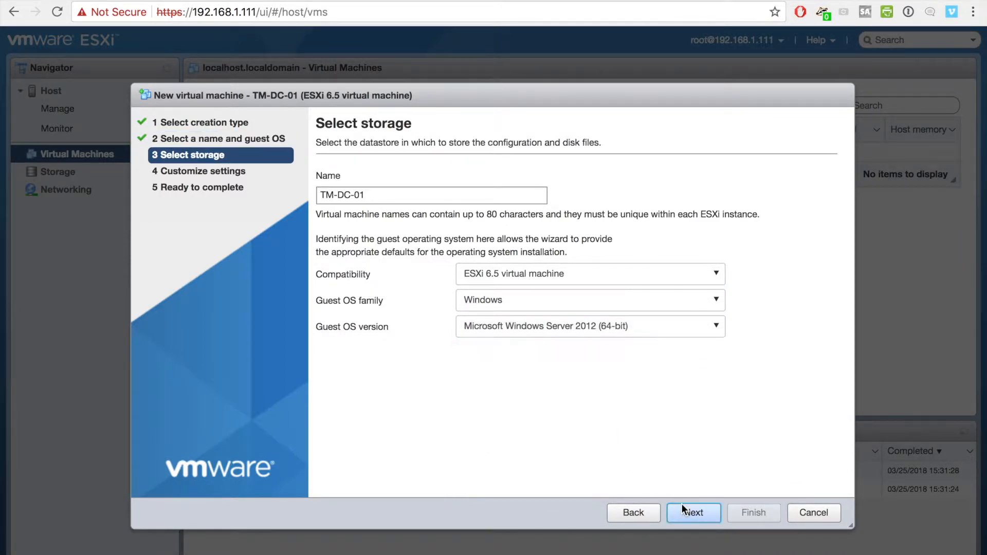
click(683, 506)
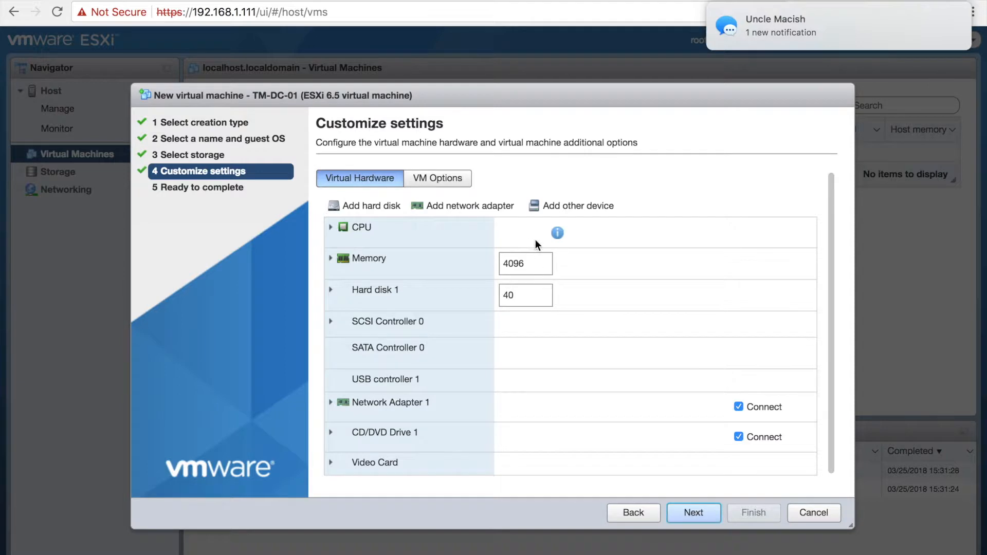
Assign 2 CPUs to the virtual machine and mount 2012-R2.iso from the 500gb NVMe datastore in its CD/DVD drive.
click(536, 240)
click(529, 270)
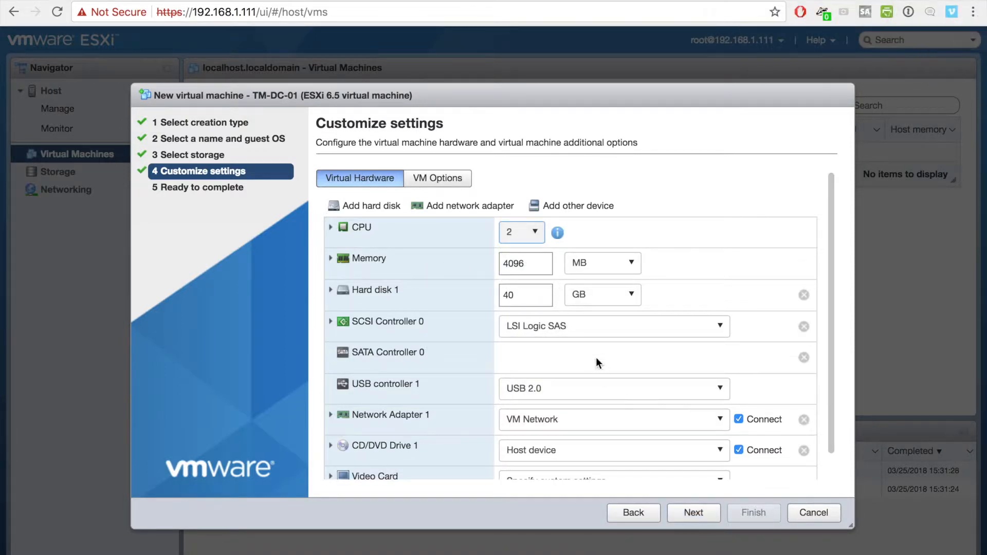
click(576, 451)
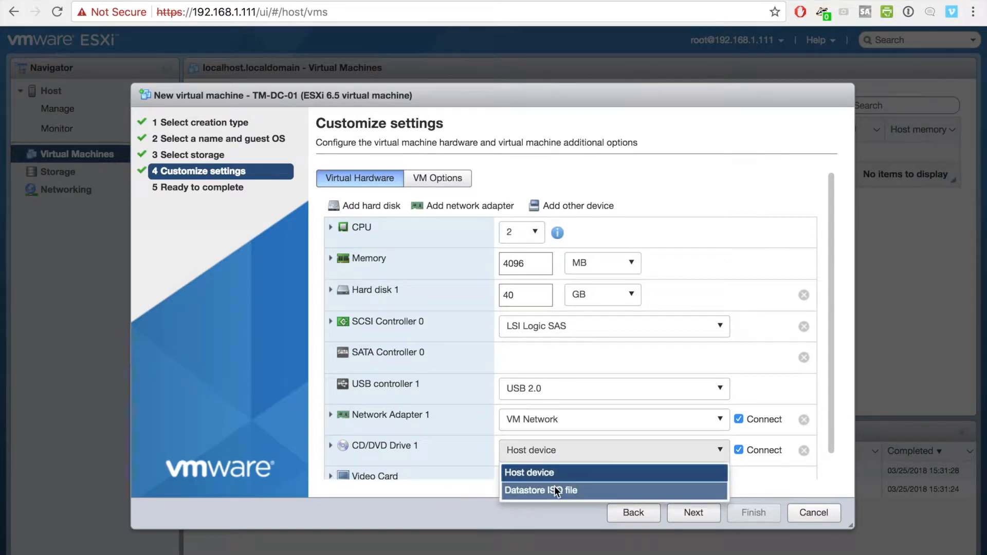
click(554, 486)
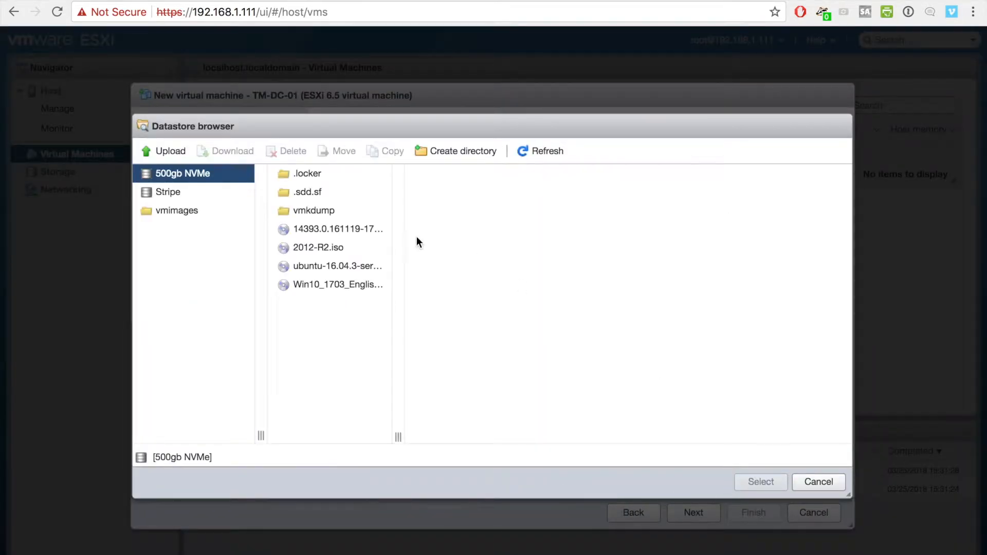
click(342, 248)
click(763, 483)
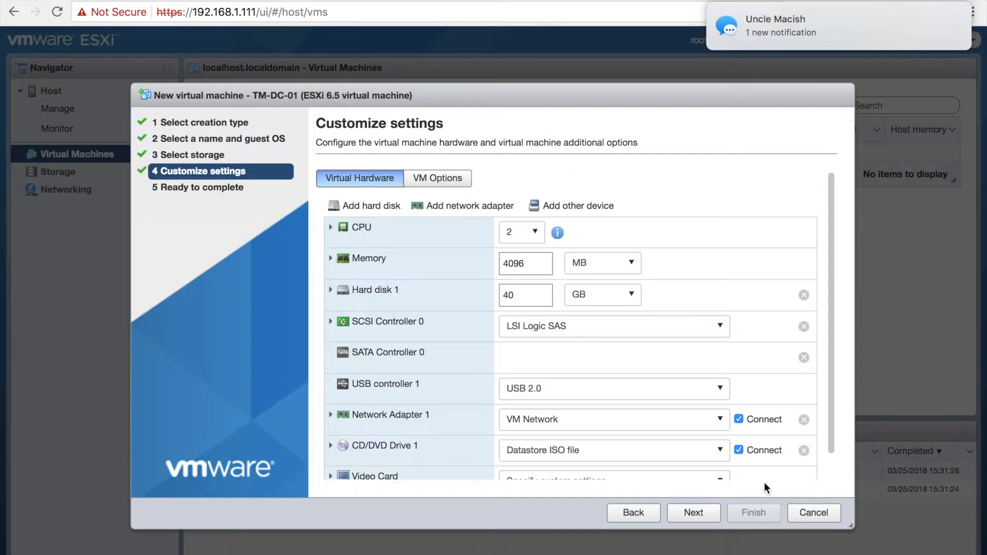
Finish creating TM-DC-01 and power it on with its console open.
click(694, 513)
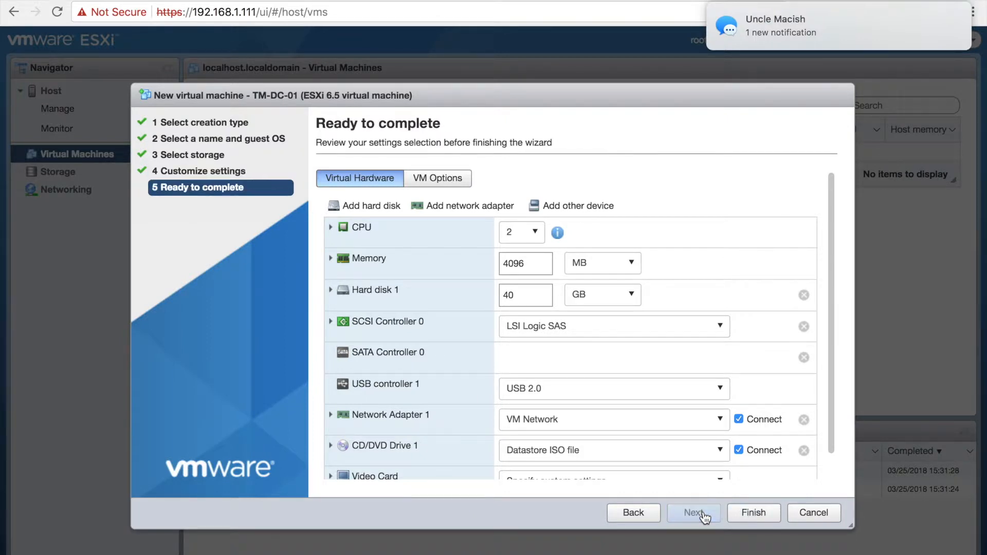
click(752, 513)
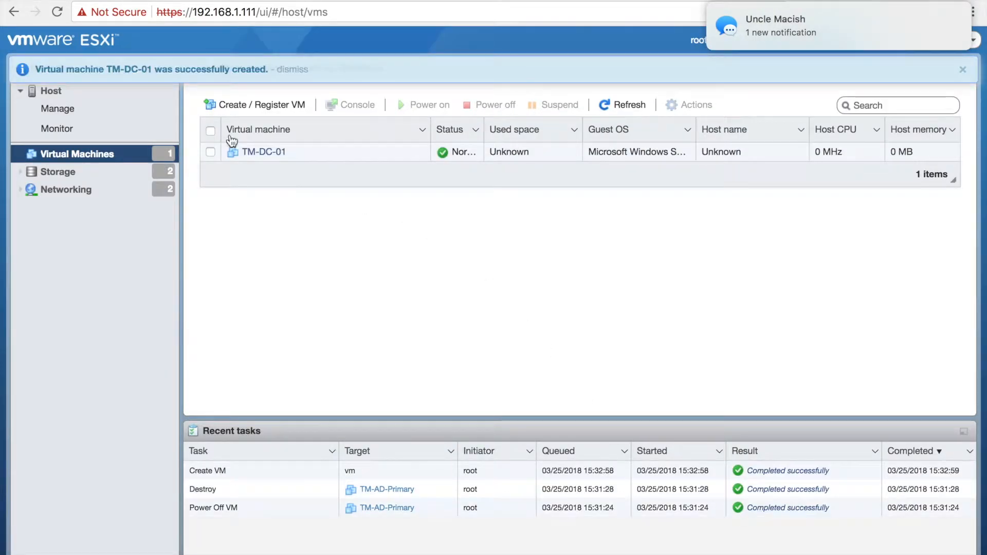
click(257, 153)
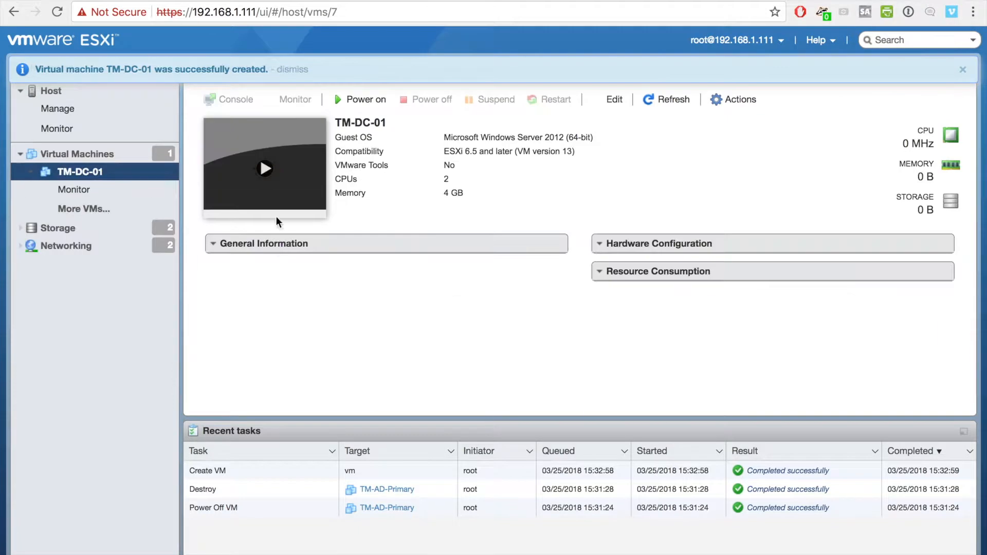
click(262, 184)
click(261, 187)
Quit the messaging app and reposition the TM-DC-01 console window so Windows Setup fits in view.
right_click(14, 226)
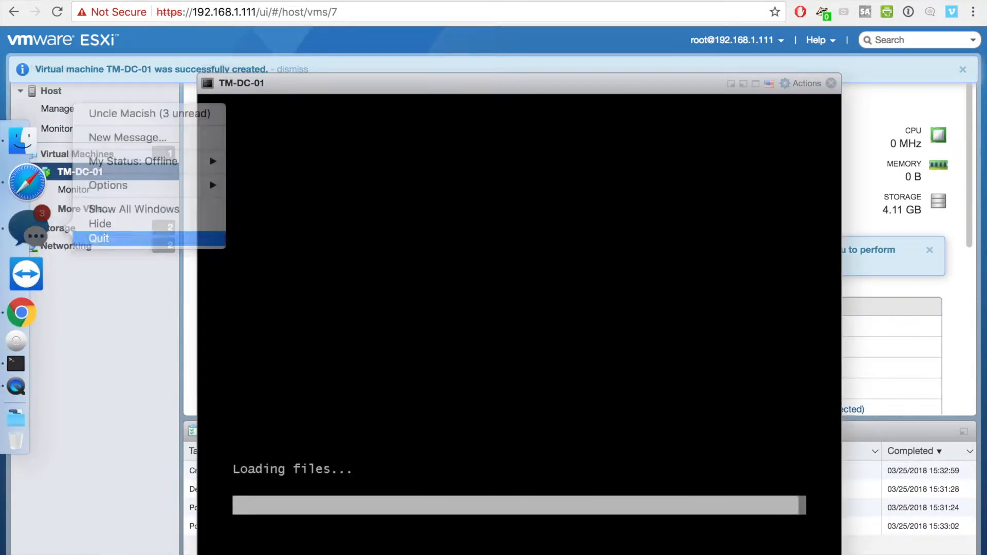
click(129, 238)
drag(622, 88, 771, 48)
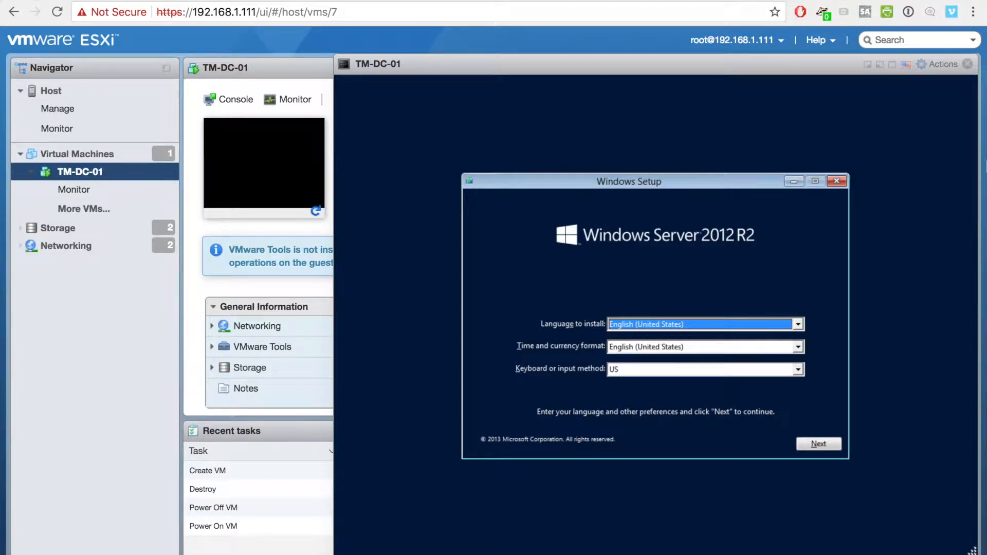
Start Windows installation with the default language settings and choose Windows Server 2012 R2 Standard Evaluation (Server with a GUI).
click(816, 440)
click(669, 319)
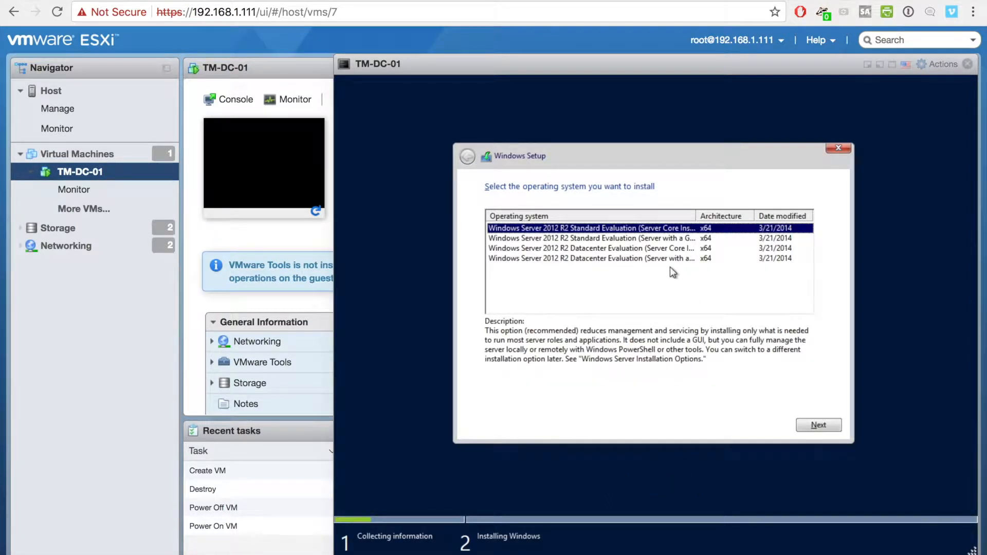
click(661, 239)
click(816, 426)
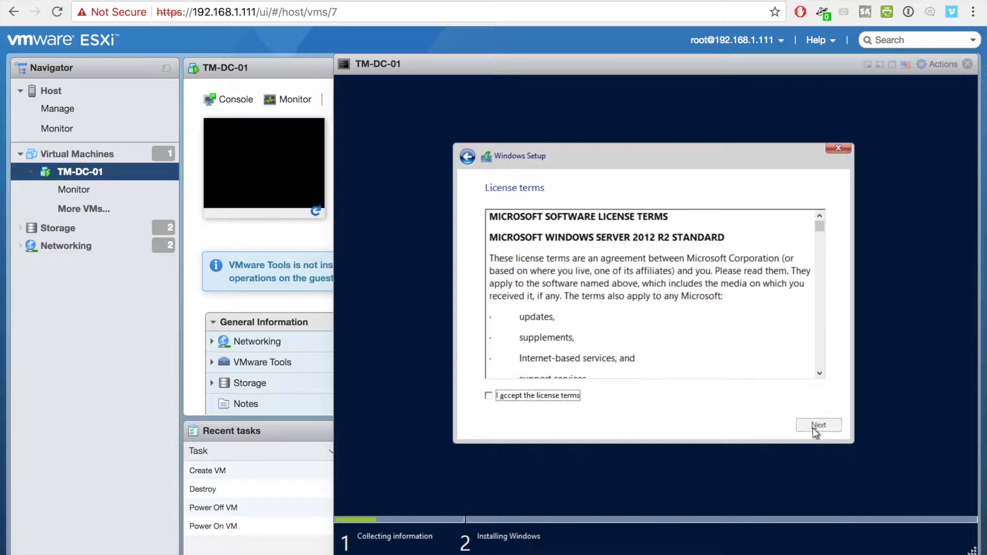
Accept the license terms and run a custom installation onto Drive 0 Unallocated Space.
click(579, 396)
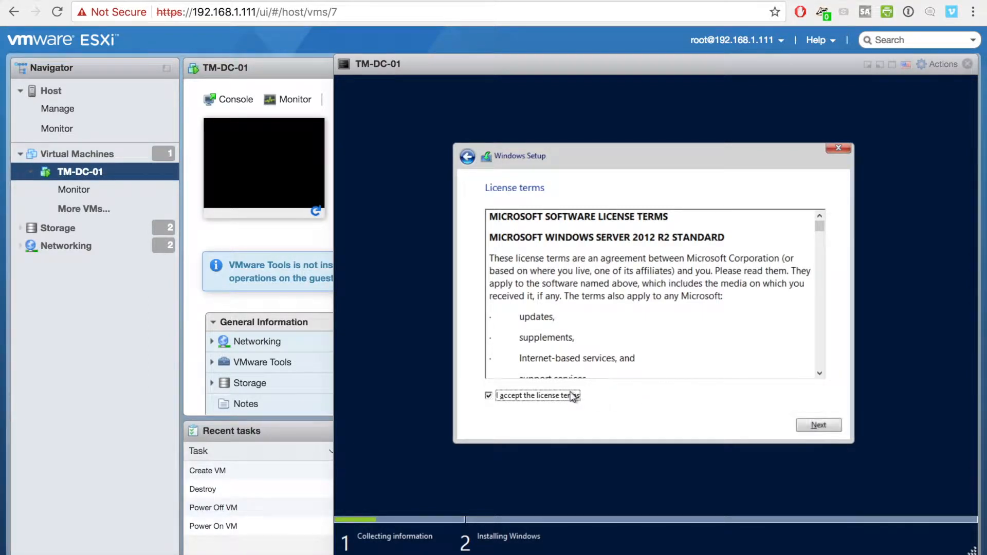
click(840, 425)
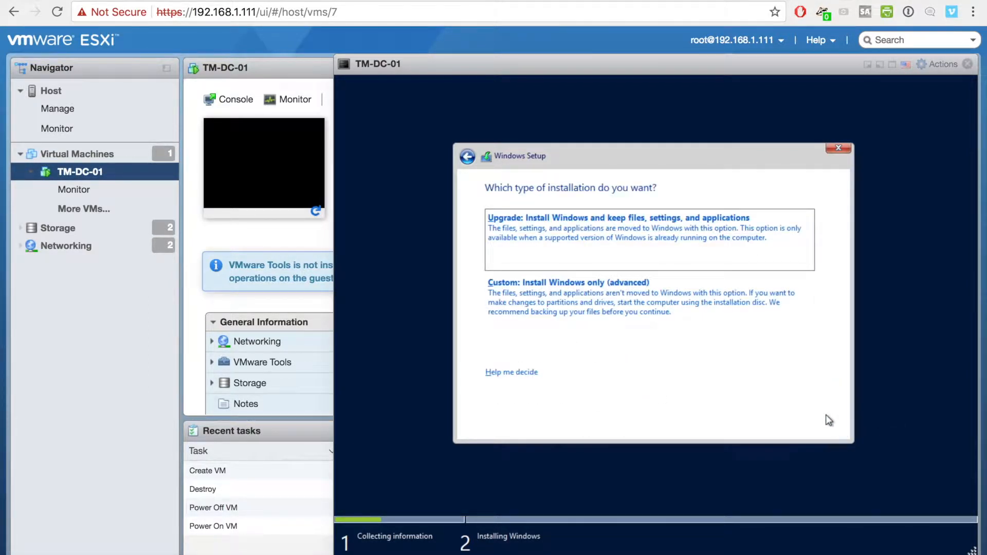
click(718, 325)
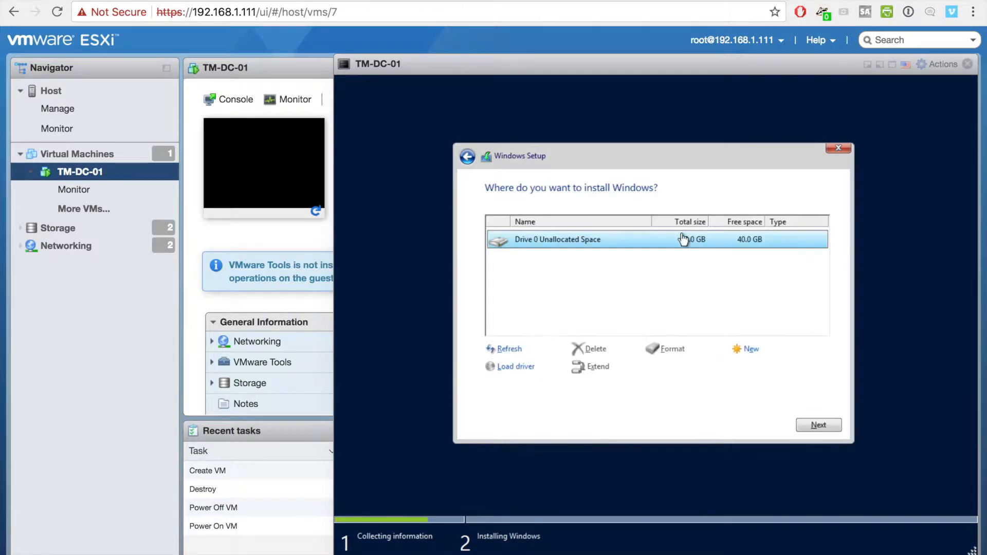
click(836, 426)
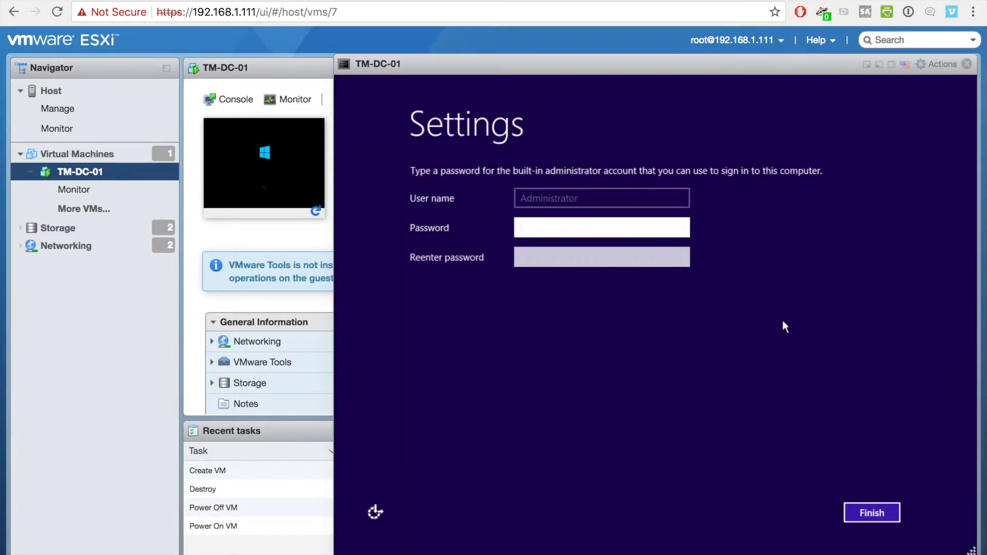
Enter and confirm the password for the built-in Administrator account, finishing the Windows settings.
text(************)
key(Return)
text(*************)
key(Tab)
text(*************)
key(Return)
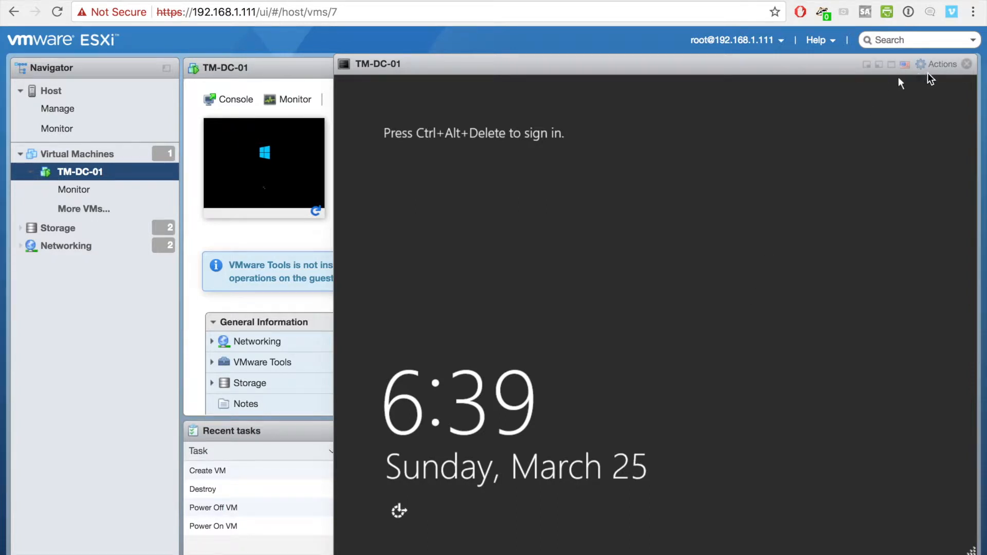
Send the secure sign-in sequence to the guest and sign in as Administrator with the account password.
click(939, 63)
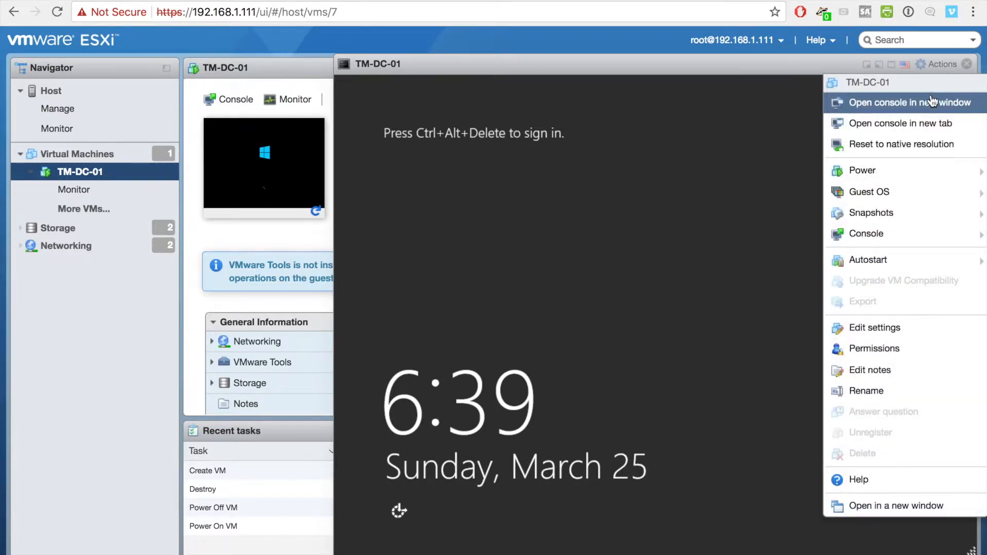
mouse_move(906, 193)
mouse_move(741, 208)
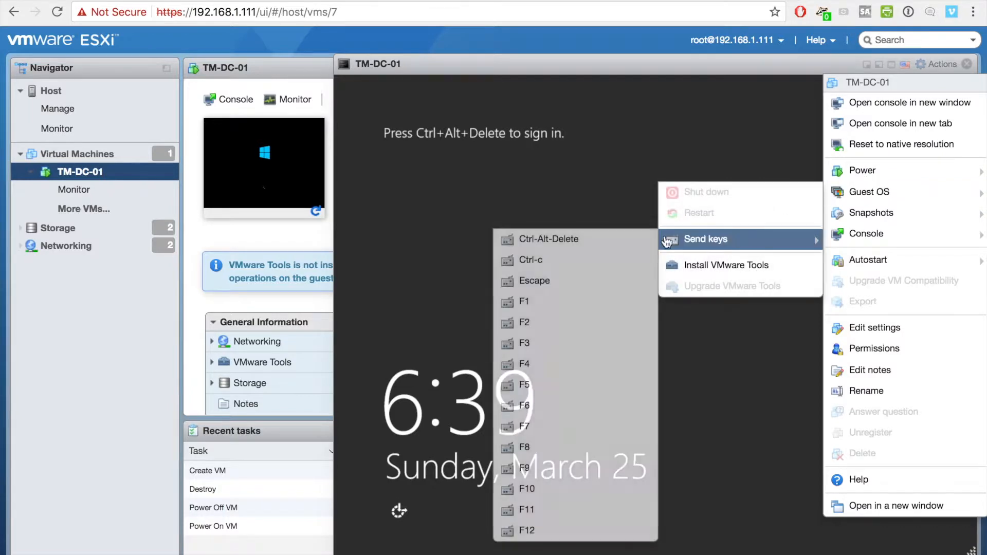
click(619, 182)
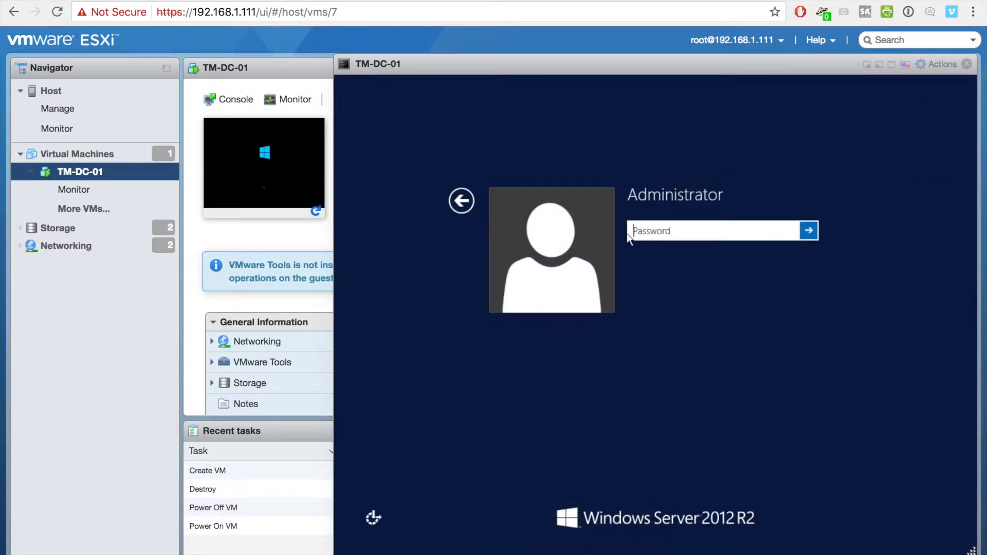
click(653, 226)
text(**********)
key(Return)
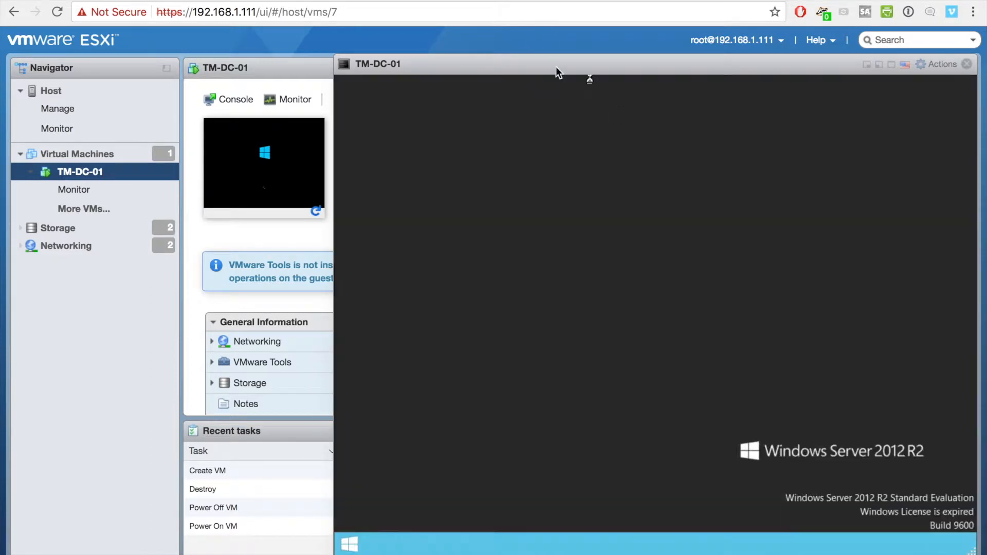
Reposition the console window and decline finding PCs and devices on the network.
drag(558, 71, 406, 66)
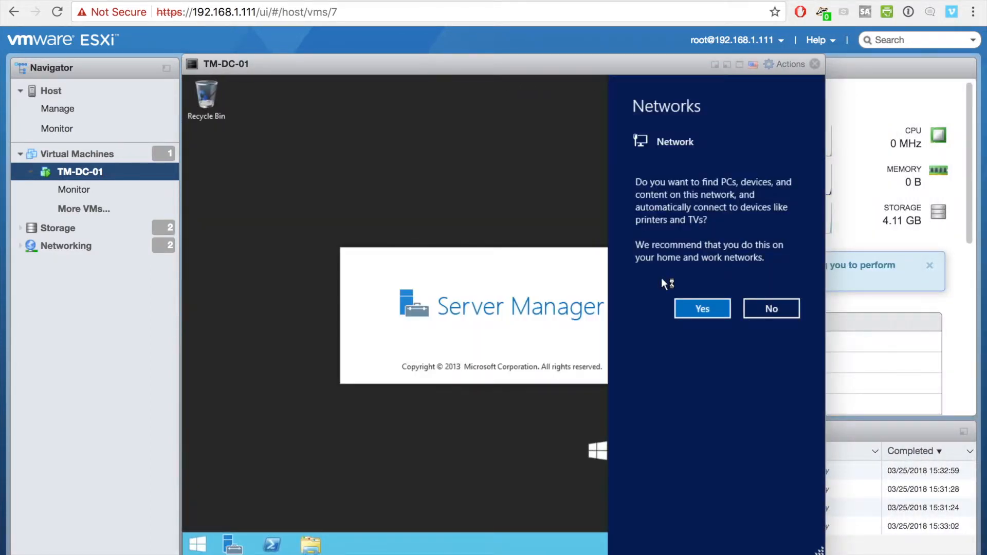
click(752, 308)
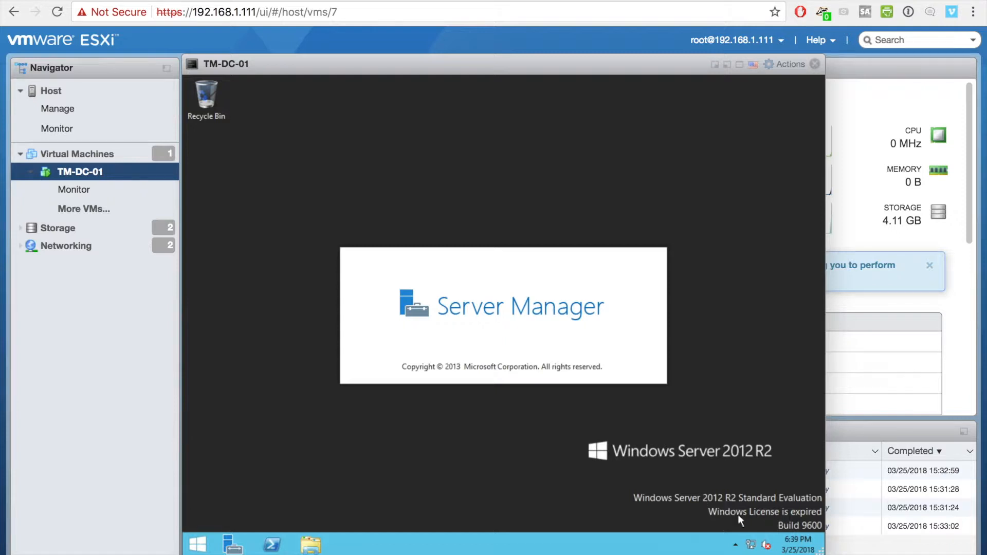
Open the Internet Protocol Version 4 (TCP/IPv4) properties of the Ethernet0 adapter.
right_click(749, 546)
click(745, 539)
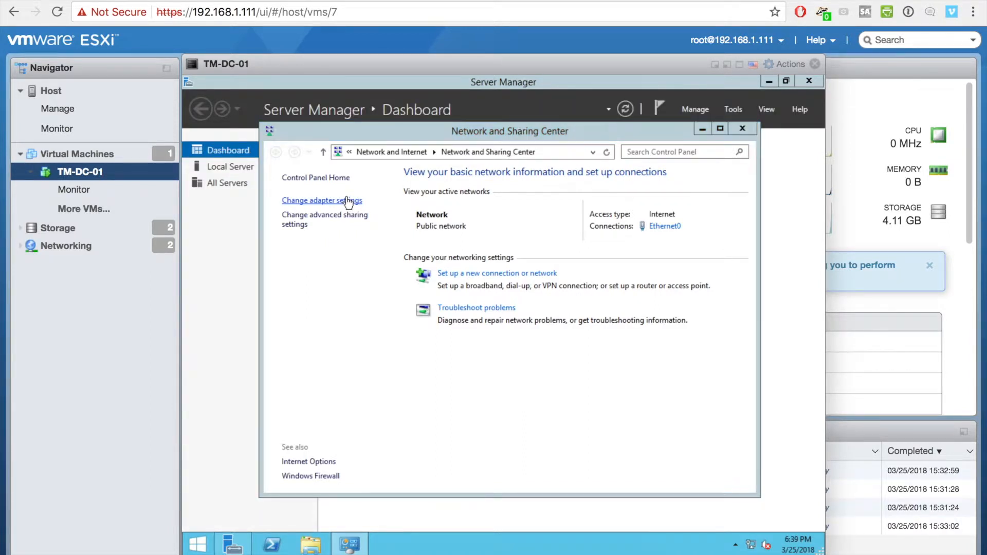
click(349, 201)
click(379, 229)
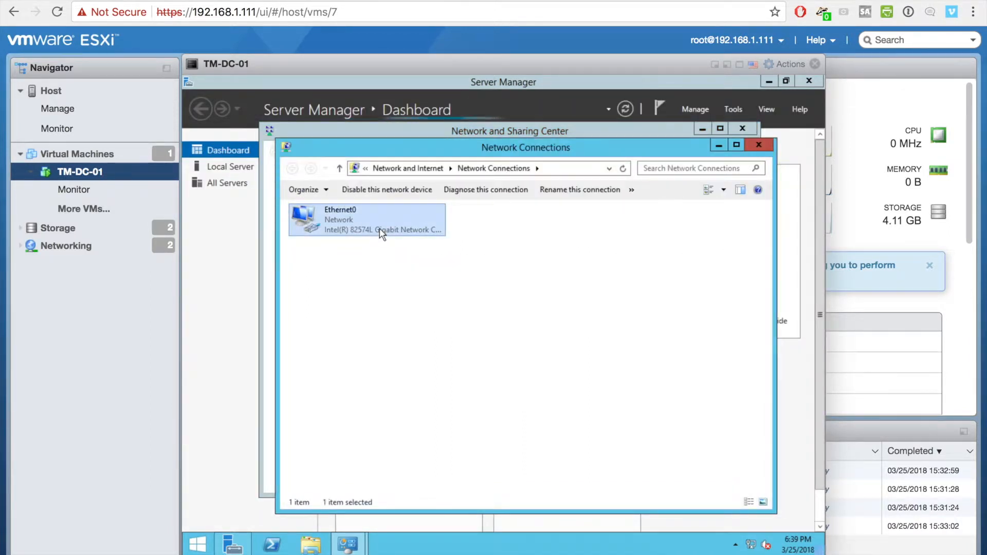
right_click(380, 229)
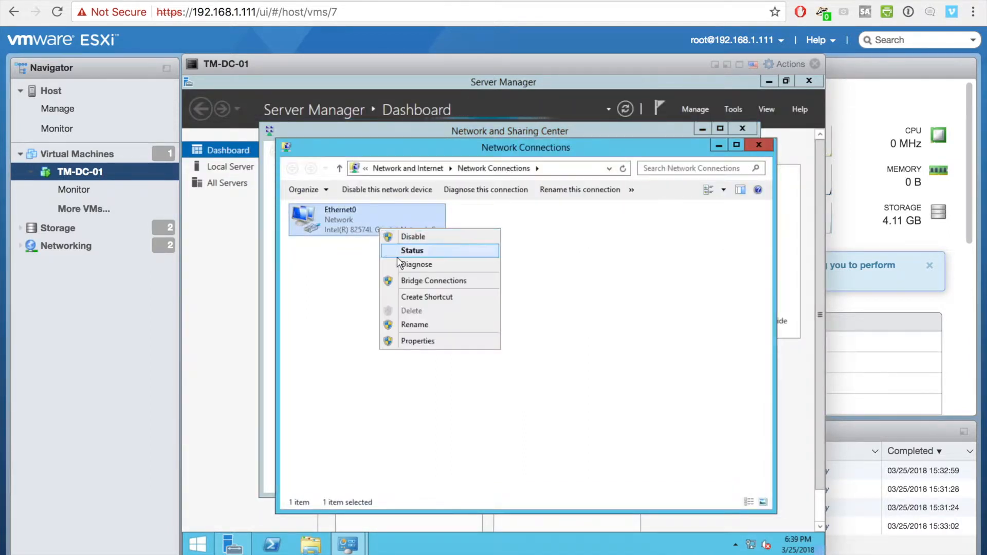
click(415, 342)
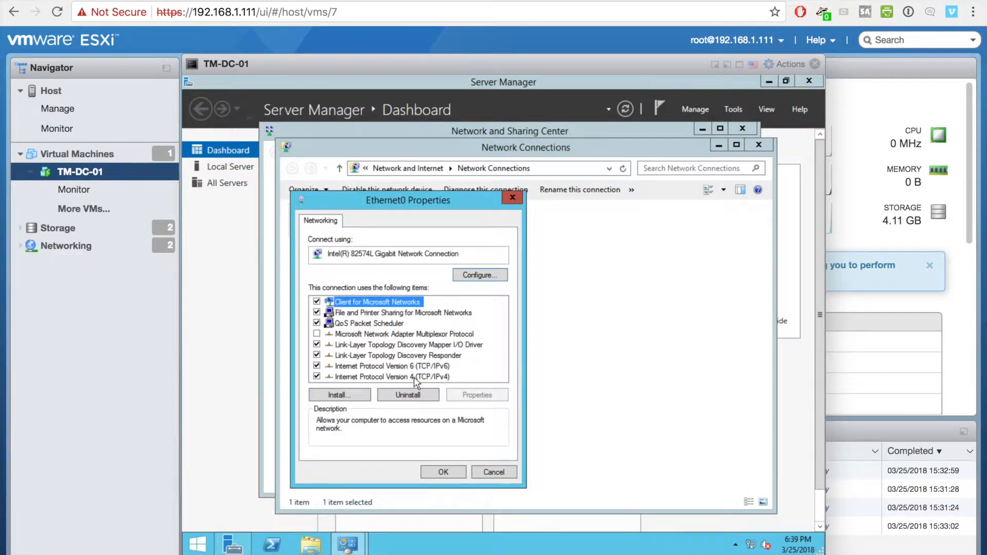
double_click(415, 380)
Assign the adapter the static IP address 192.168.1.250 with subnet mask 255.255.255.0.
click(360, 338)
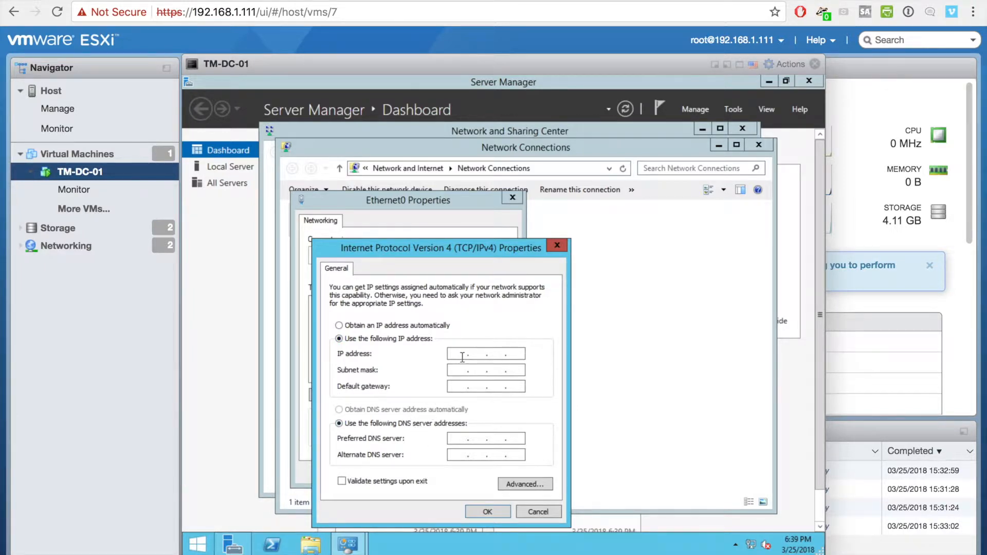
text(10.)
key(BackSpace)
key(BackSpace)
text(2)
key(BackSpace)
text(92168.1.1)
text(50)
key(Tab)
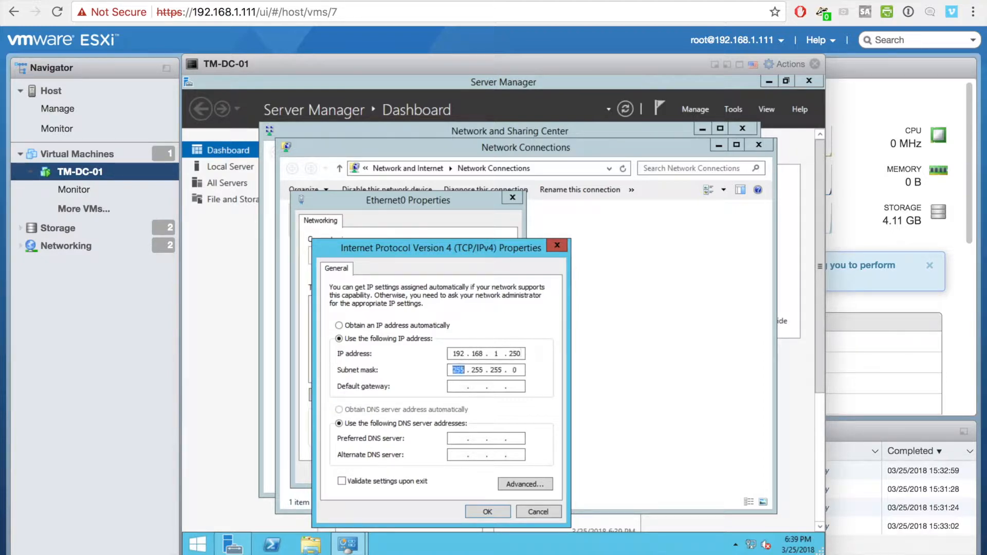
key(Tab)
Set the default gateway and preferred DNS server to 192.168.1.1, save the adapter settings and close the network windows.
text(192.168.1.1)
key(Tab)
key(Tab)
text(27 . 0 . 0 . 0)
key(BackSpace)
text(192 . 168 . 1 . 1)
click(476, 514)
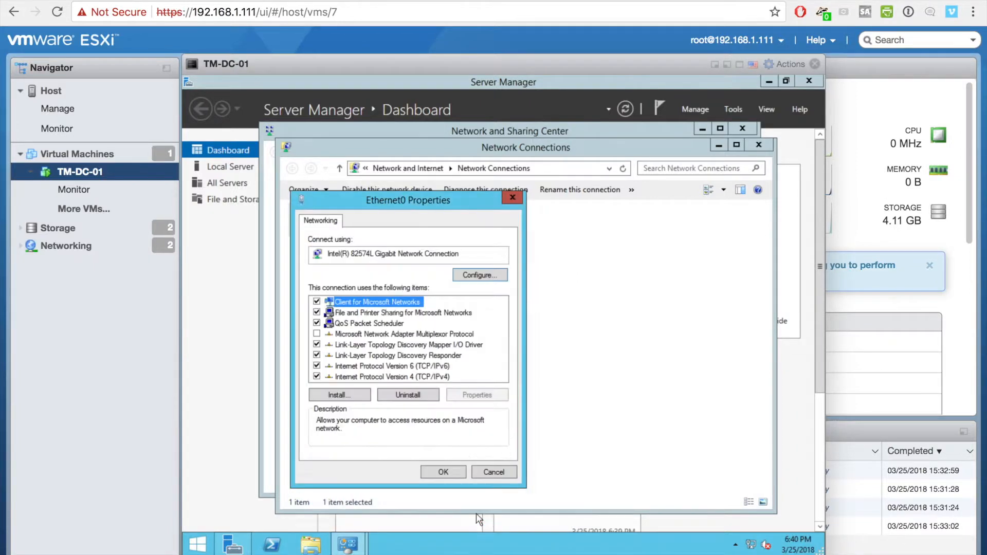
click(452, 470)
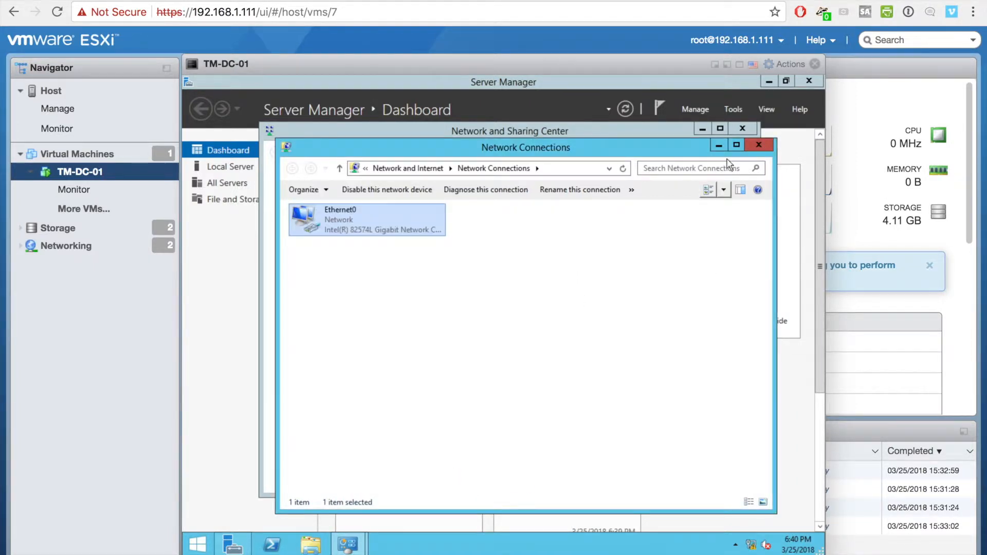
click(759, 146)
click(743, 128)
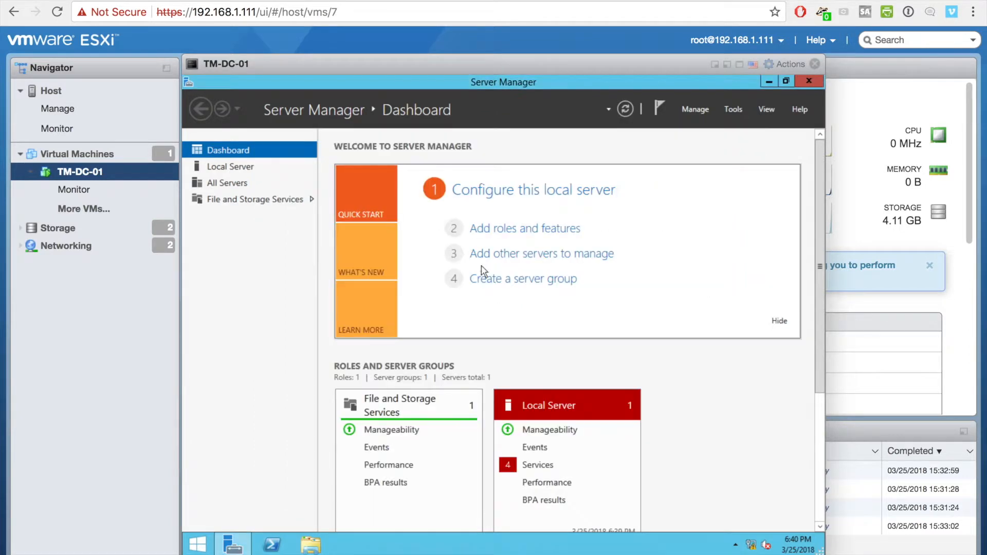
Rename the local server to tm-dc-01 and restart it to apply the change.
click(229, 171)
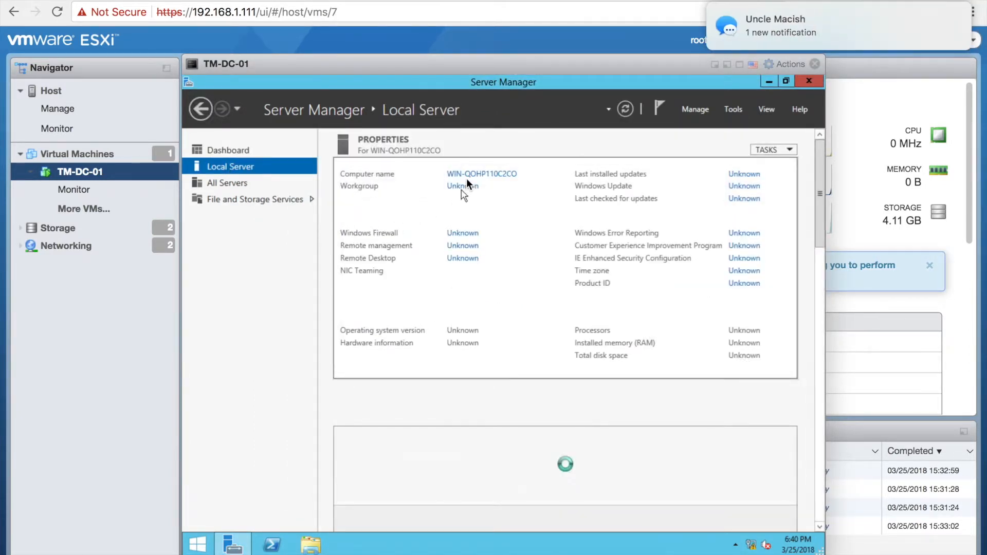
click(480, 173)
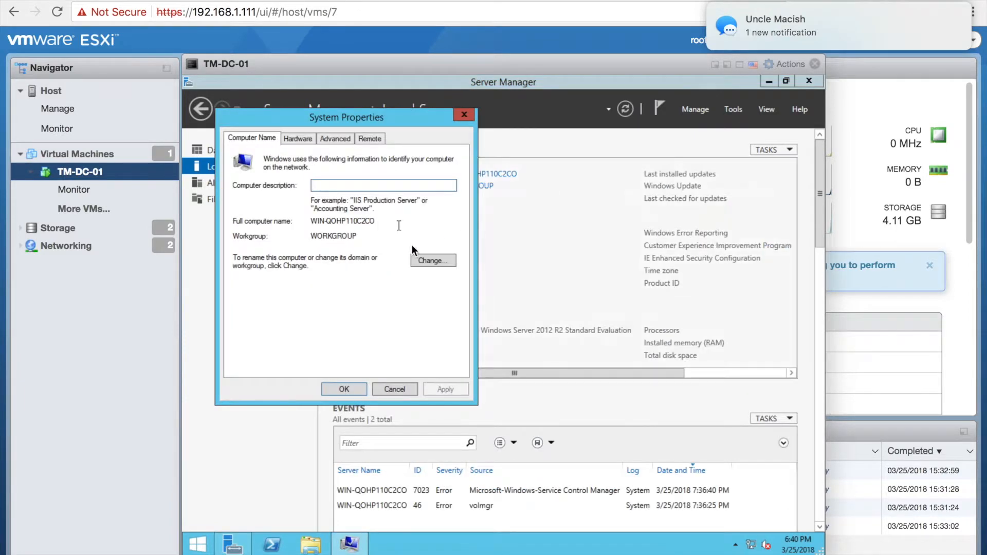
click(450, 261)
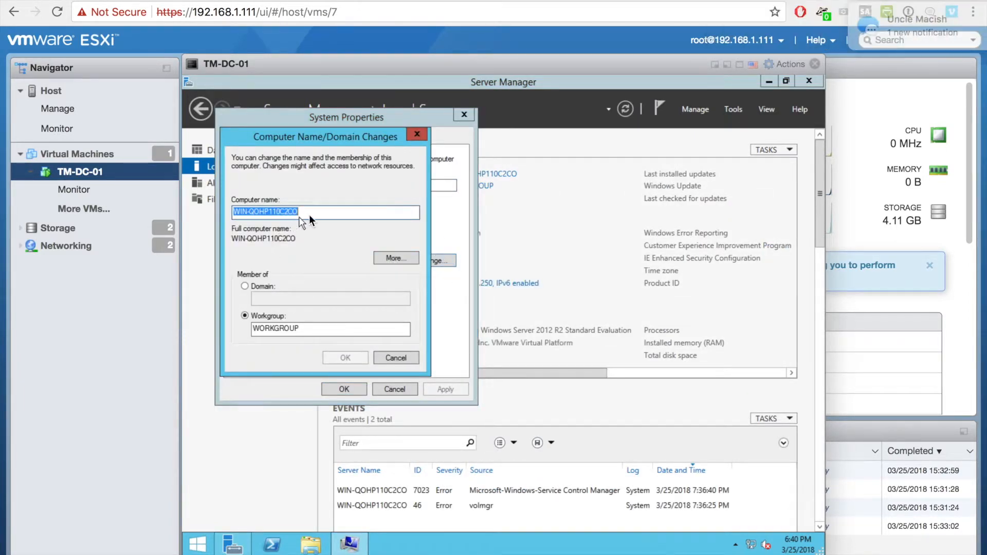
key(BackSpace)
text(tm-dc-01)
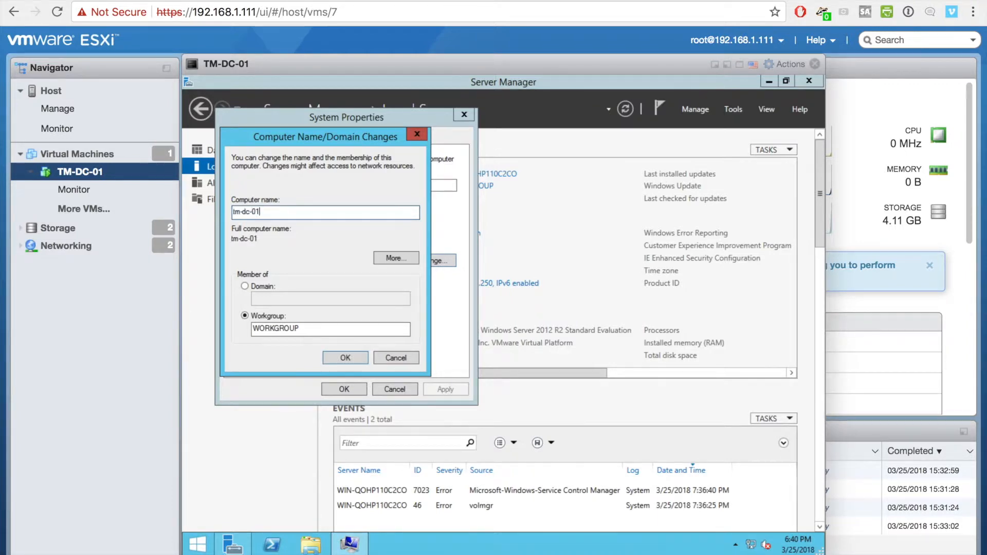
click(341, 355)
click(575, 327)
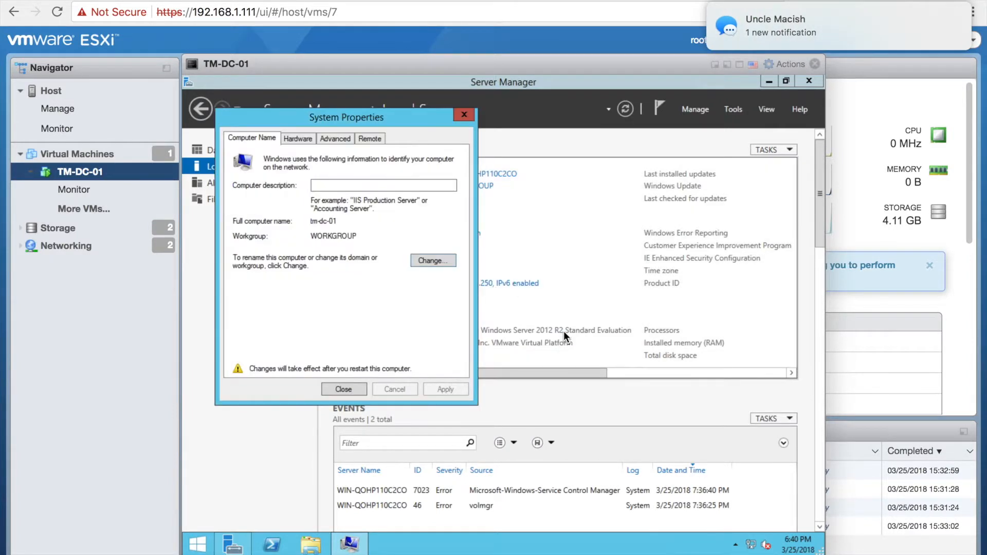
click(354, 387)
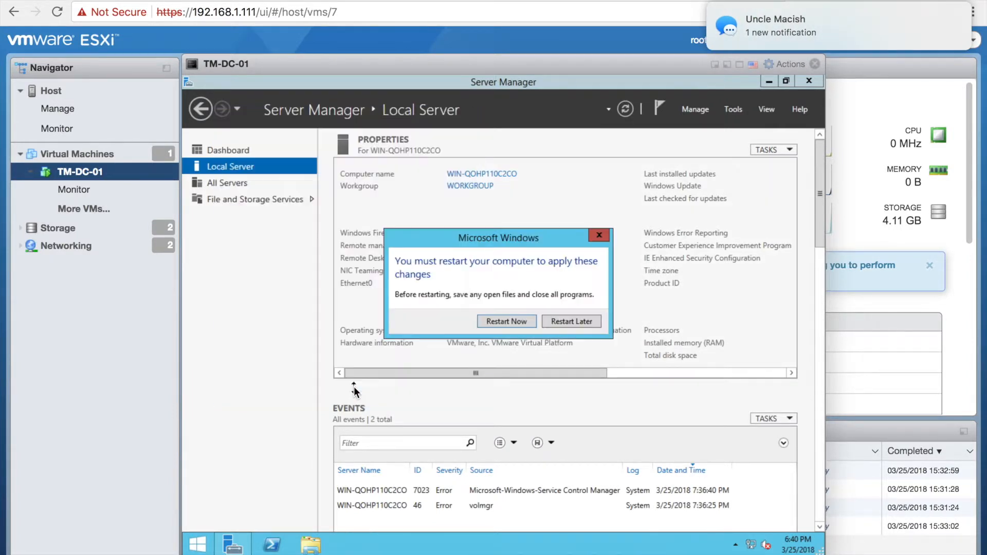
click(516, 322)
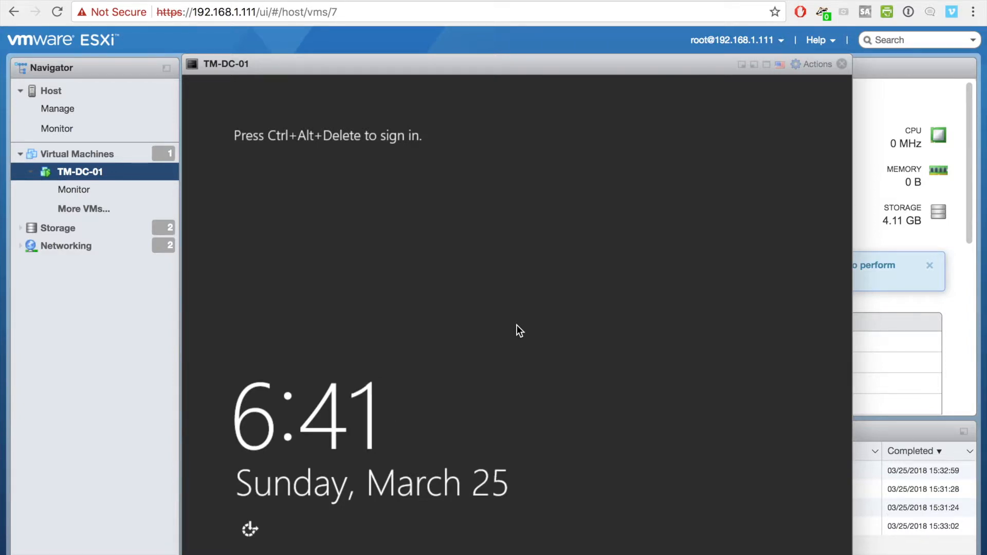
Send Ctrl-Alt-Delete to the guest and sign in as Administrator with the account password.
click(817, 64)
mouse_move(836, 192)
mouse_move(679, 241)
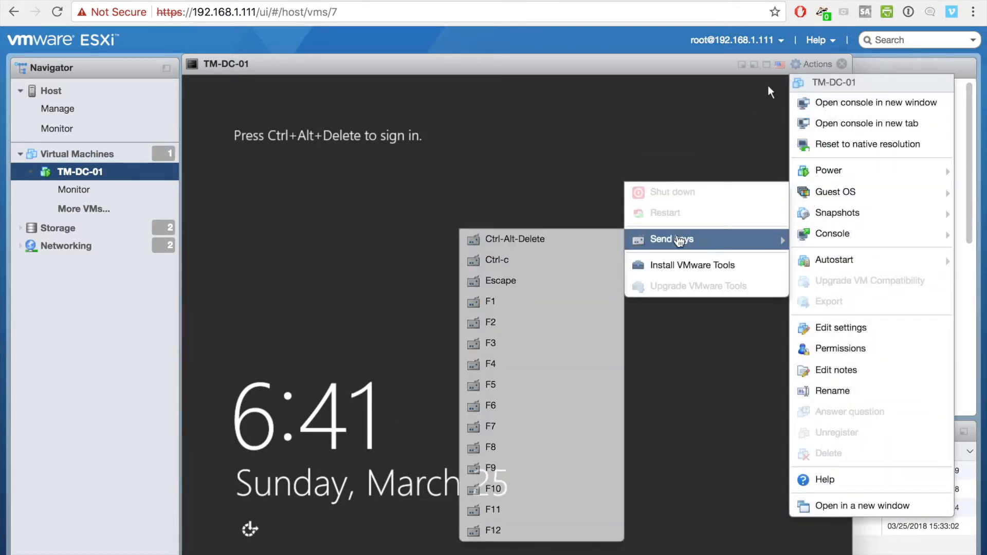
click(515, 239)
text(●●●●●●●●●●●●)
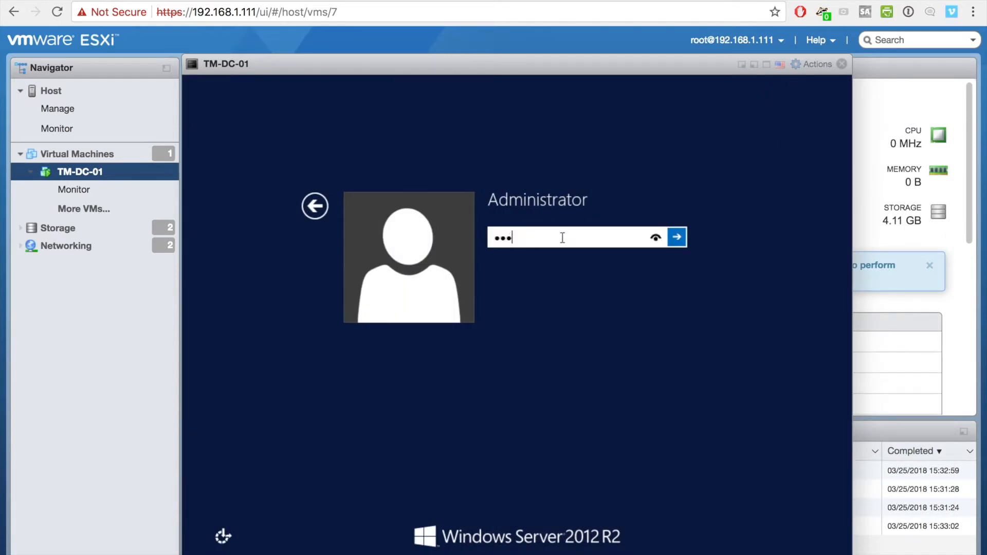
key(Return)
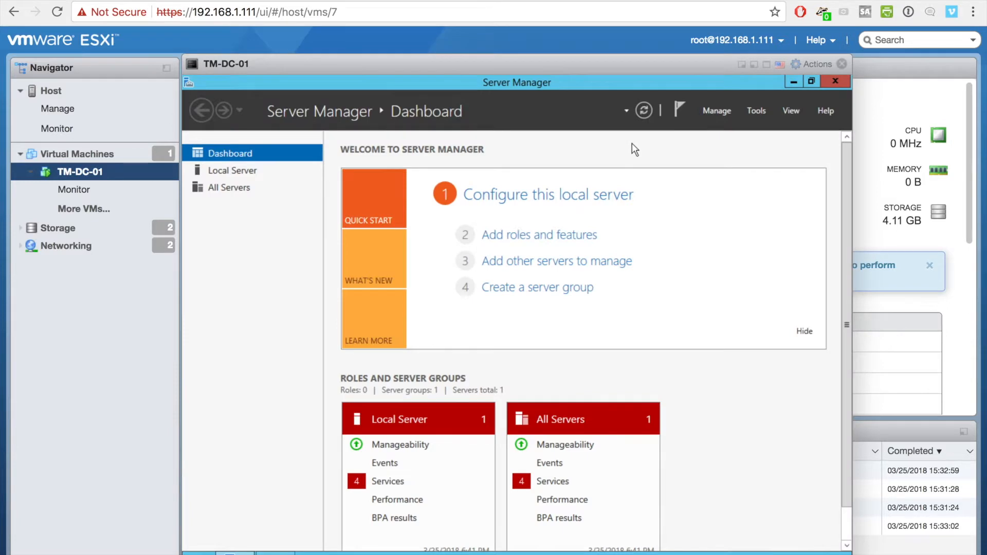
Review the local server's properties and start adding roles and features to tm-dc-01 from the server pool.
click(233, 172)
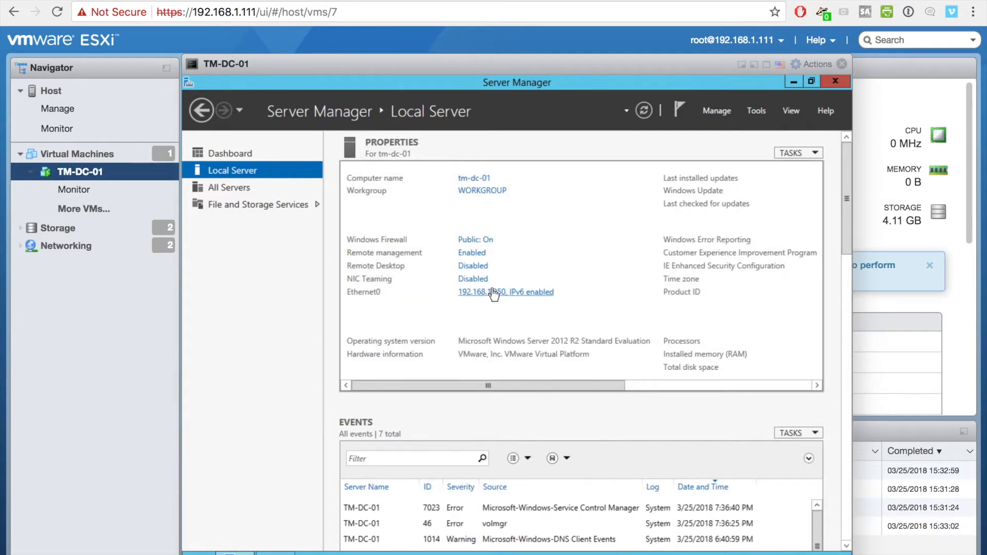
click(242, 154)
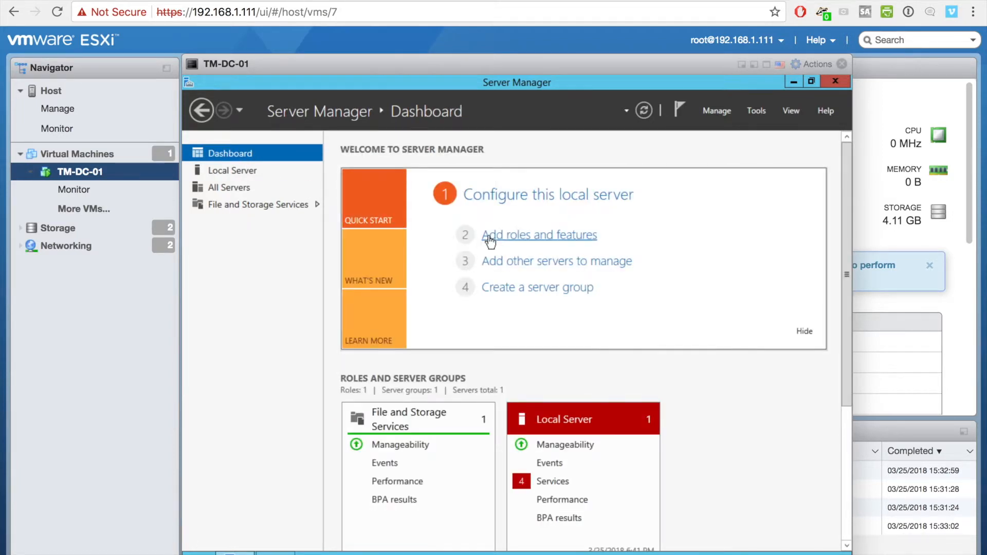
click(490, 237)
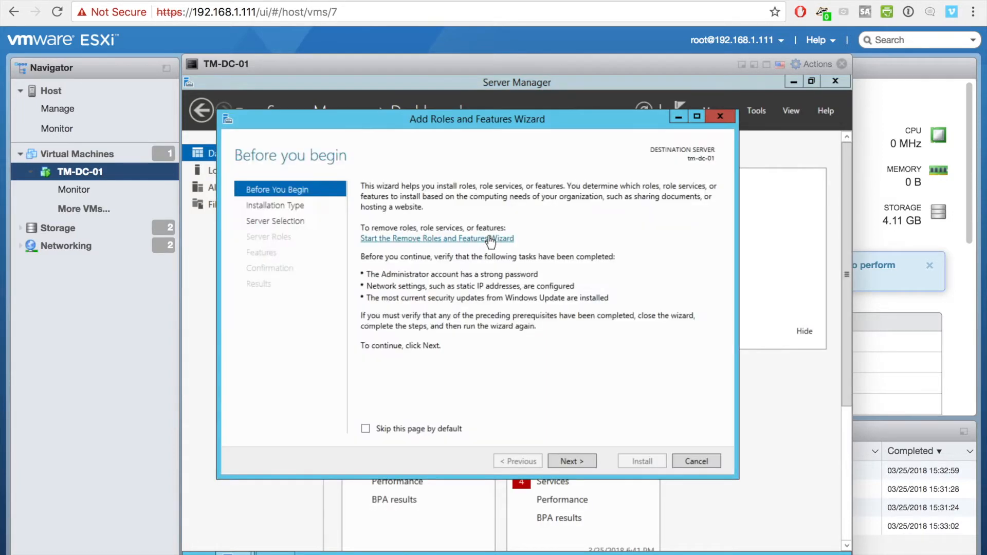
click(567, 461)
click(567, 460)
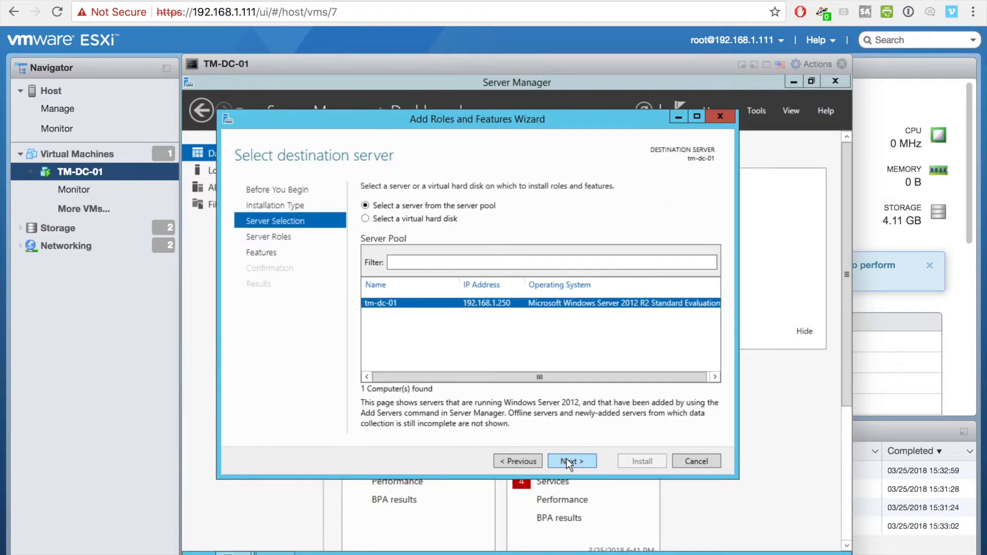
click(567, 460)
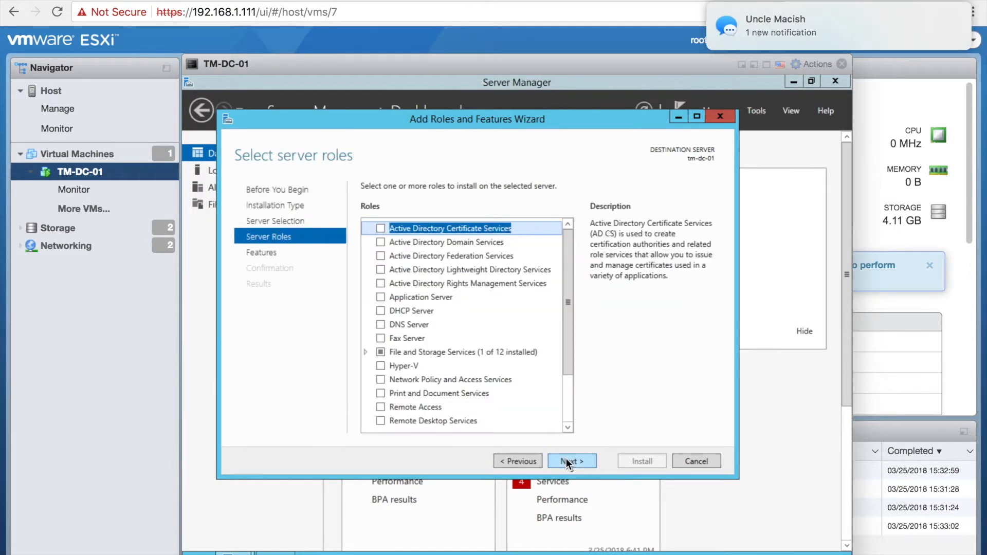
Select the Active Directory Domain Services role with its required features and management tools, keeping the default feature selection.
click(381, 242)
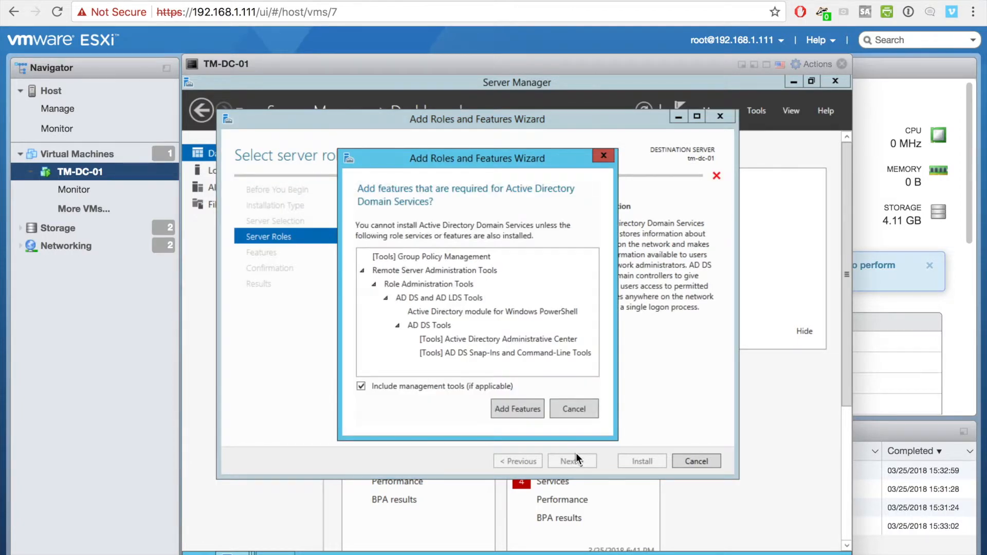
click(525, 402)
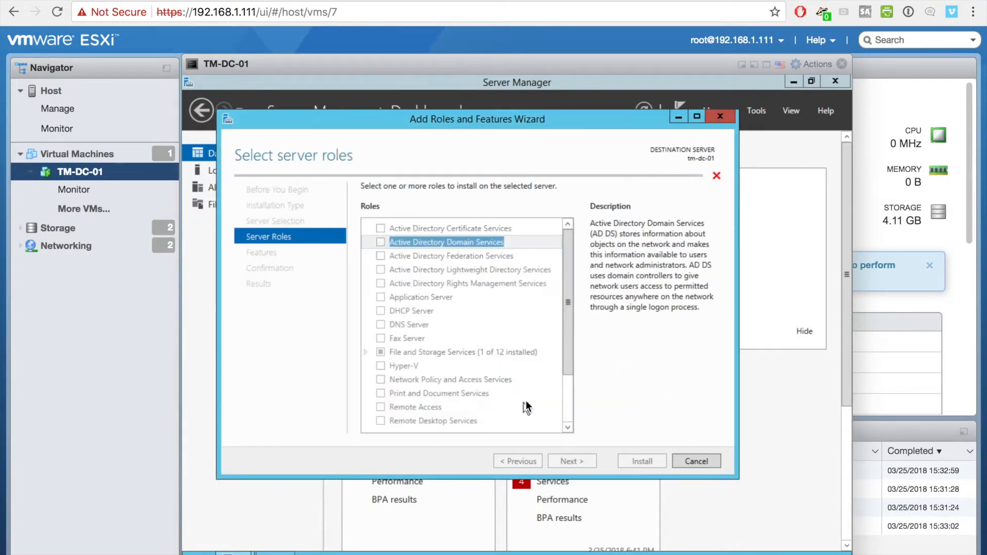
click(570, 465)
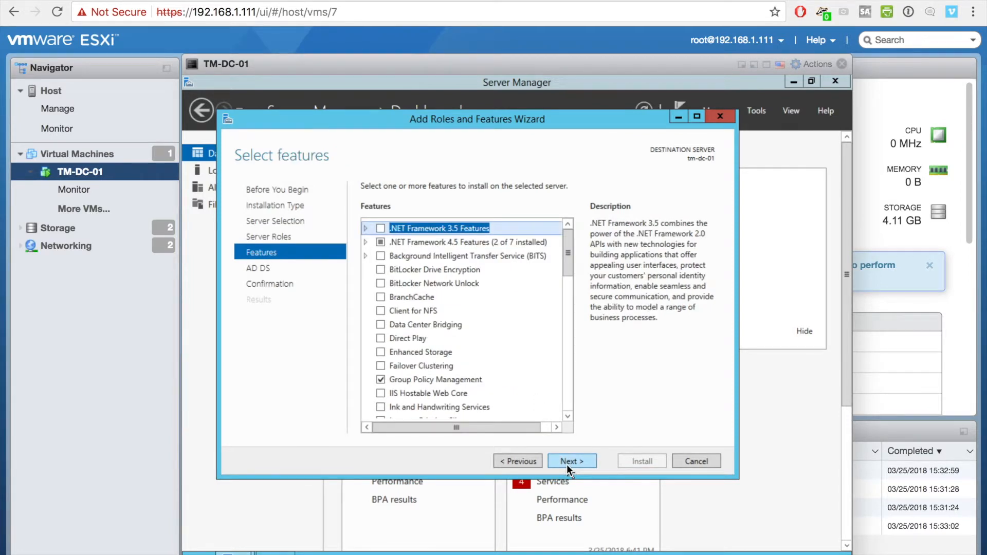
click(566, 463)
click(566, 463)
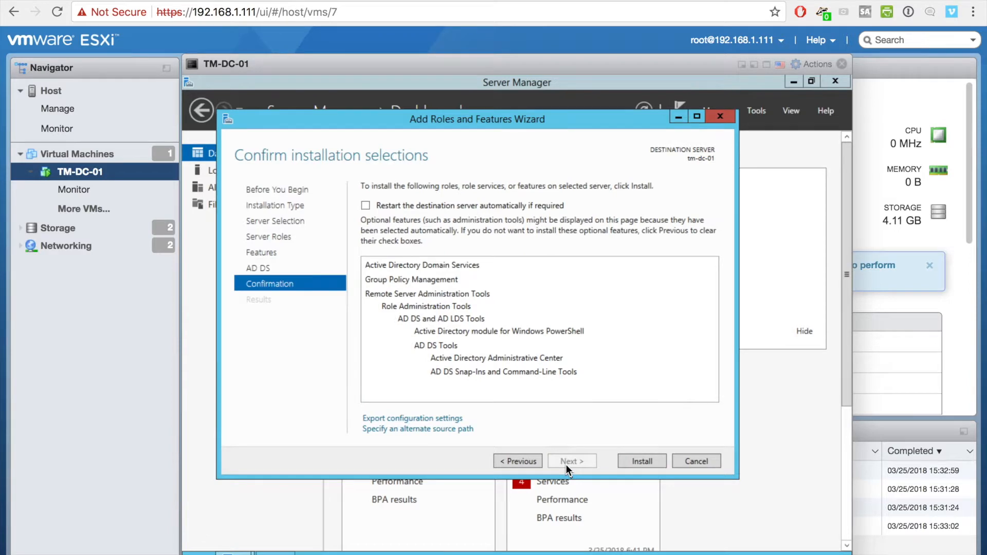
Allow the destination server to restart automatically if required and install the selected role and features.
click(365, 206)
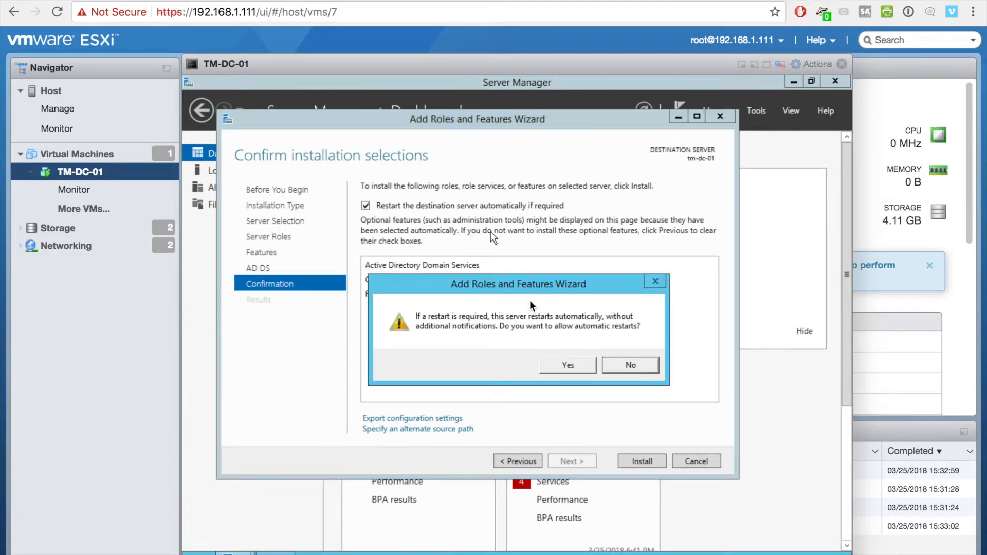
click(569, 363)
click(635, 460)
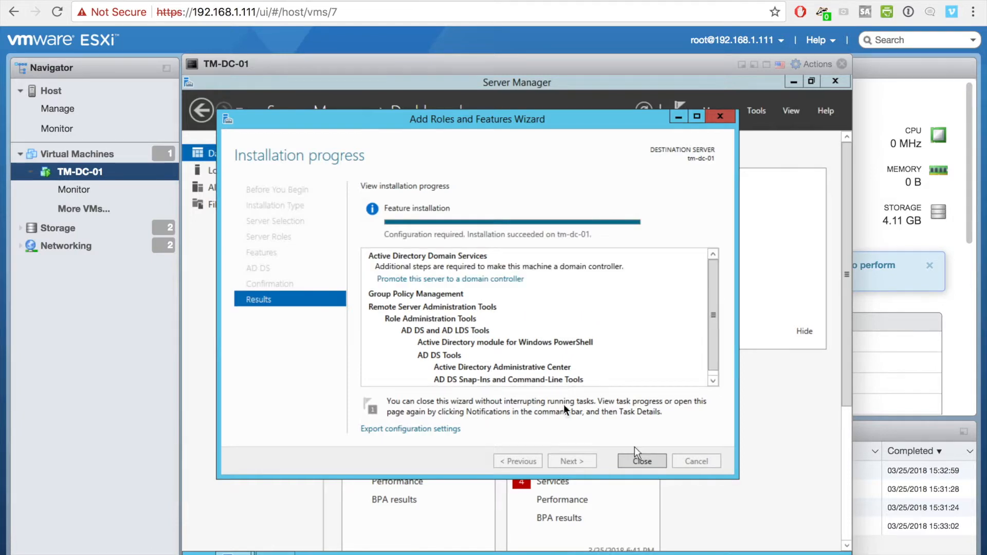
Start promoting this server to a domain controller and close the Add Roles and Features Wizard.
click(475, 279)
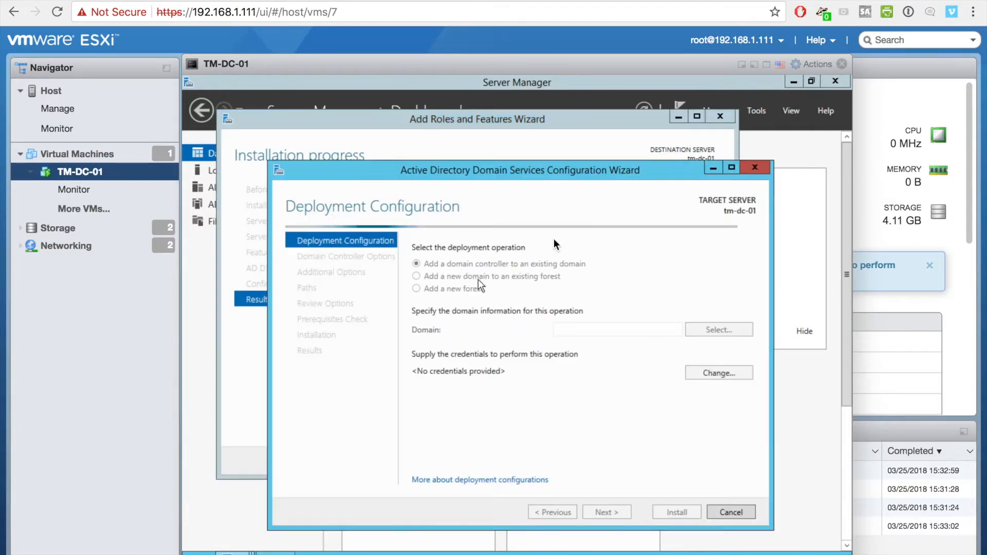
click(720, 117)
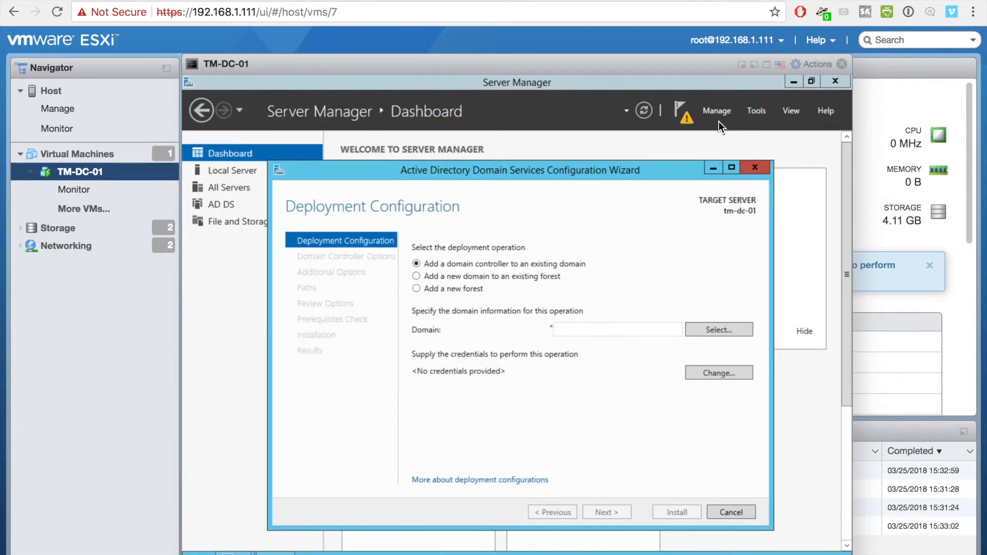
click(681, 110)
click(681, 116)
click(682, 116)
click(682, 116)
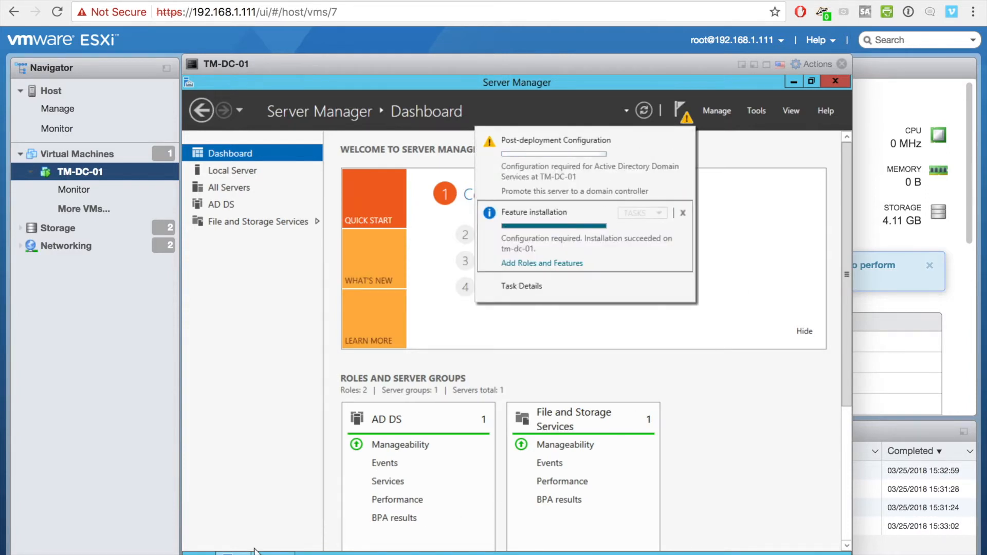
mouse_move(254, 551)
click(383, 487)
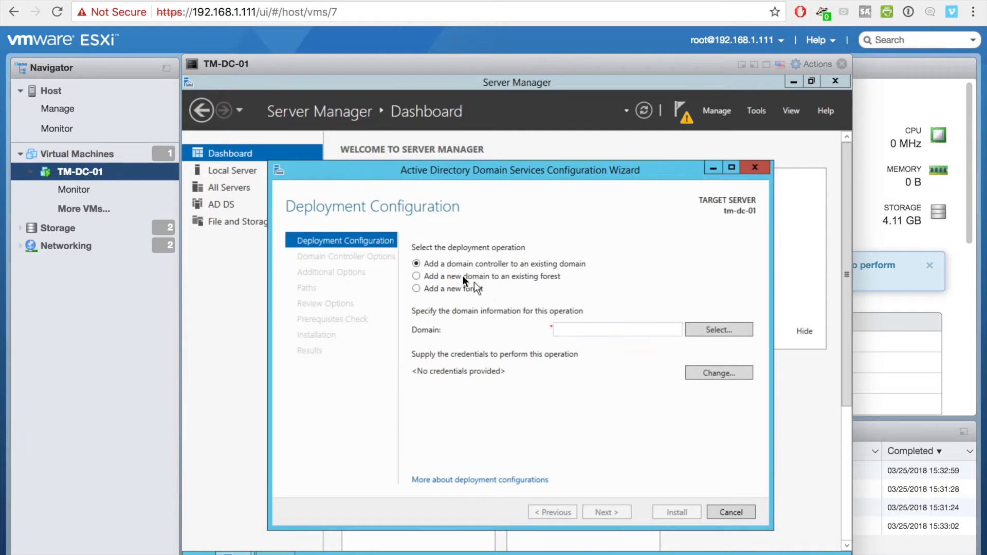
Choose to add a new forest with the root domain name techmore.lan.
click(459, 288)
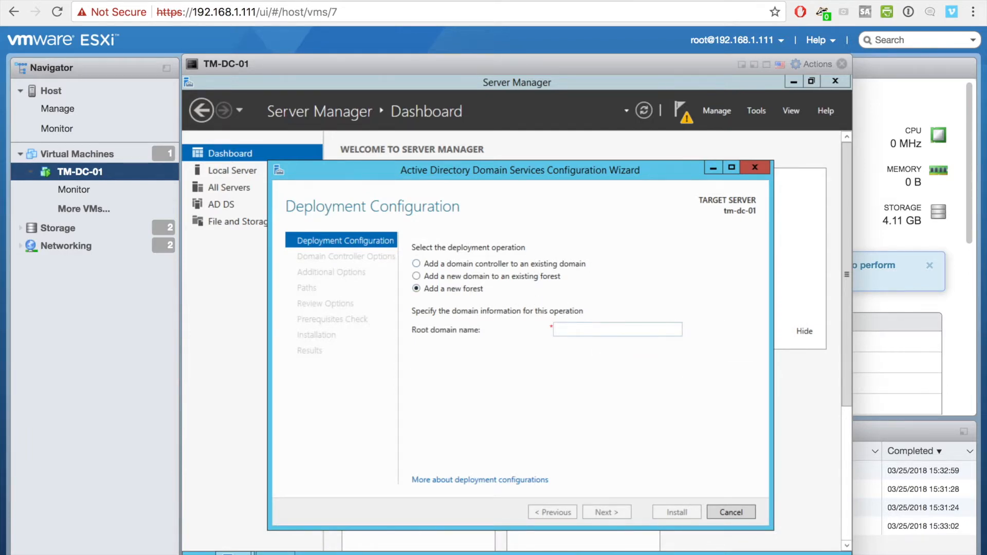
text(techmore.lan)
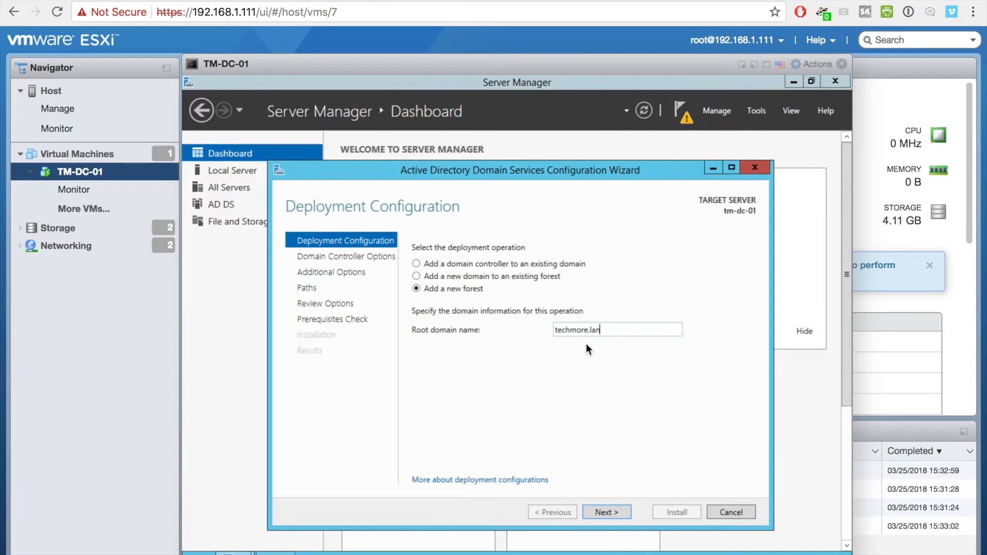
click(621, 513)
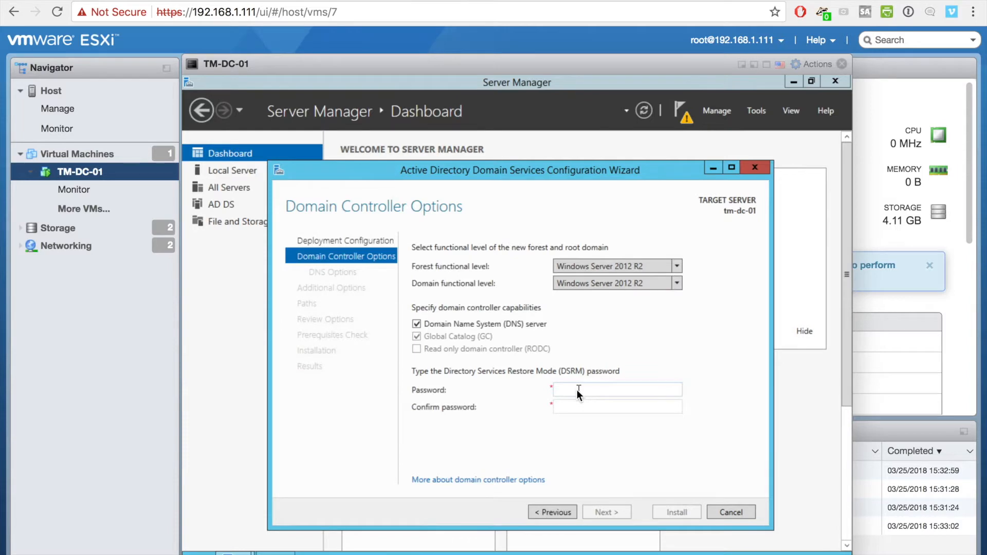
Enter and confirm the Directory Services Restore Mode password, keeping the default functional levels and domain controller capabilities.
text(•••••••••••••)
key(Tab)
text(•••••••••••••)
click(609, 511)
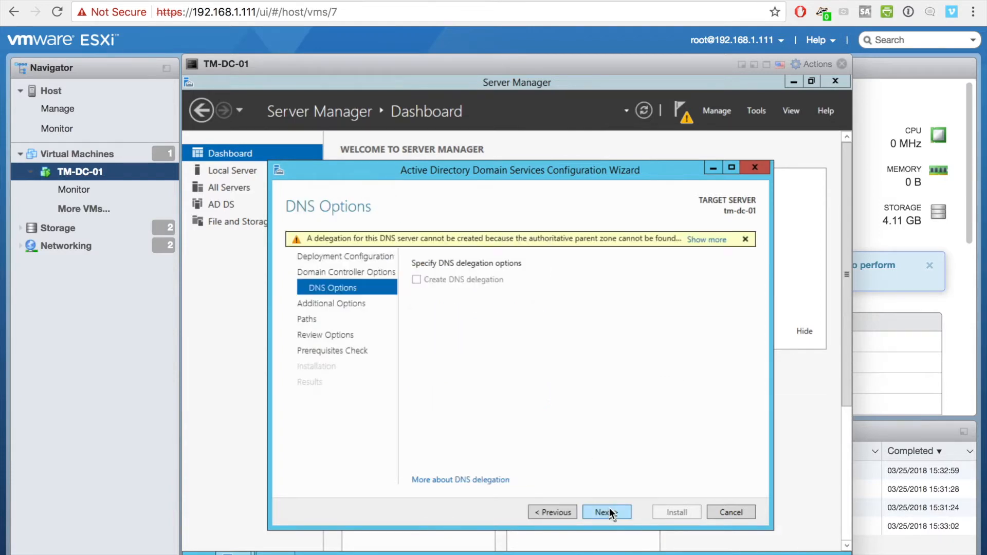
Accept the default DNS options, the NetBIOS domain name TECHMORE and the default database, log and SYSVOL folders.
click(609, 510)
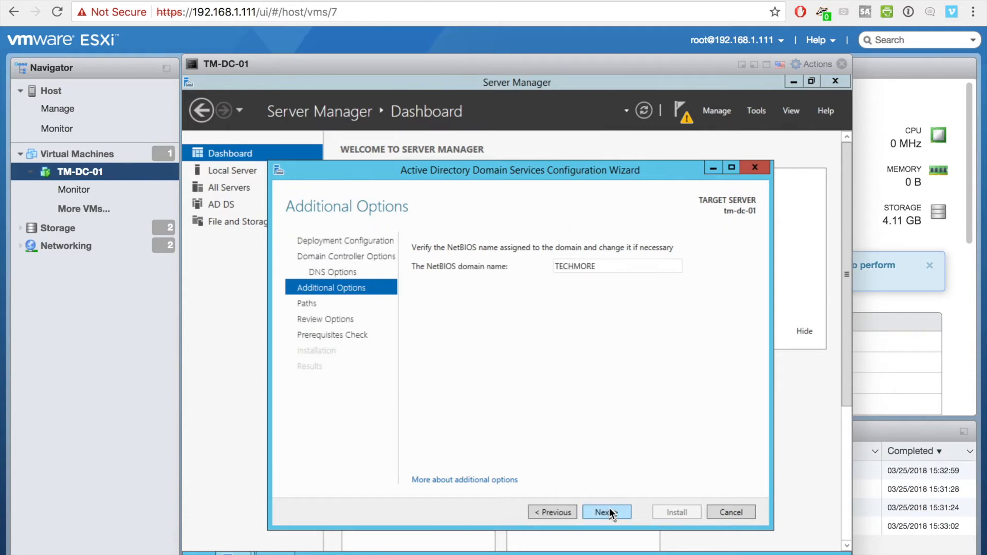
click(609, 509)
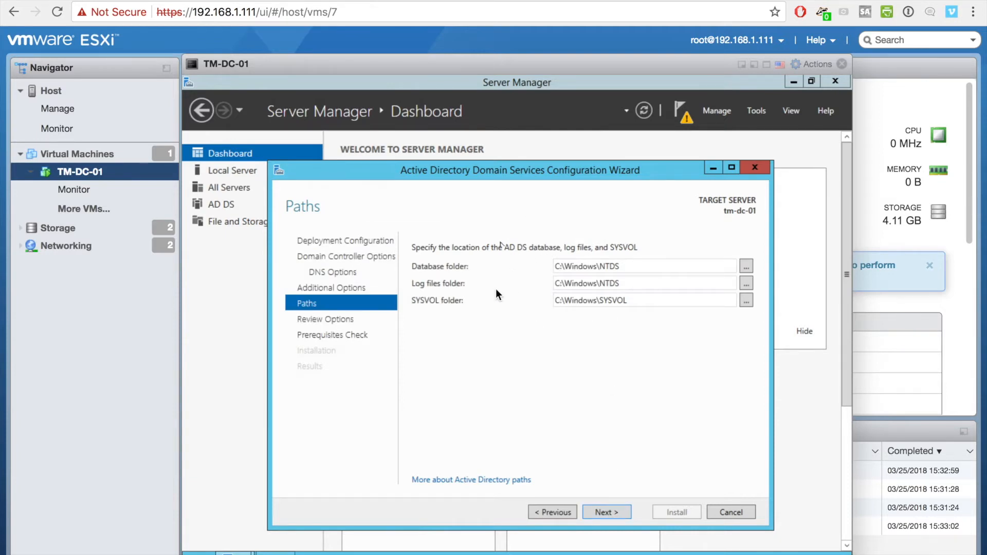
click(594, 511)
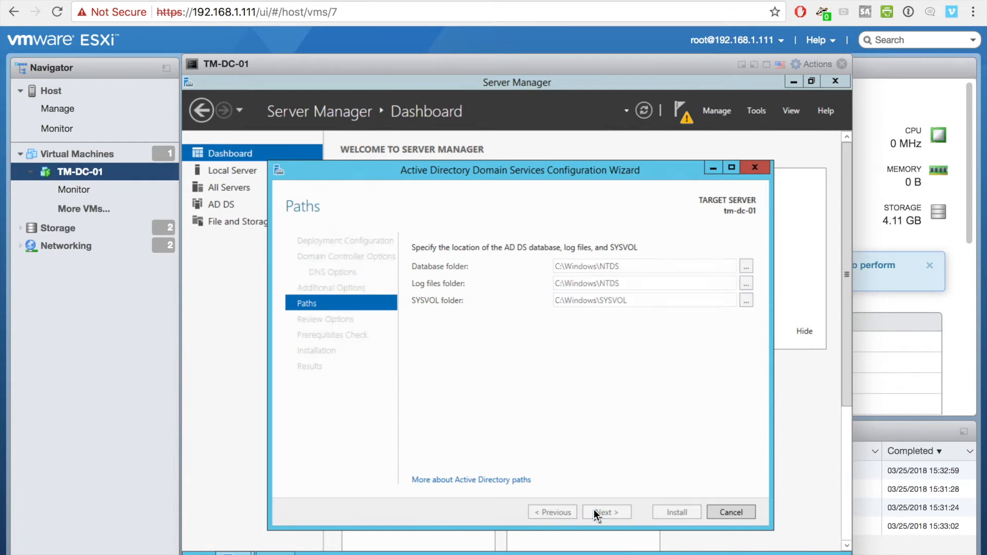
View the generated PowerShell deployment script, close it and continue from the option review to the prerequisites check.
click(715, 455)
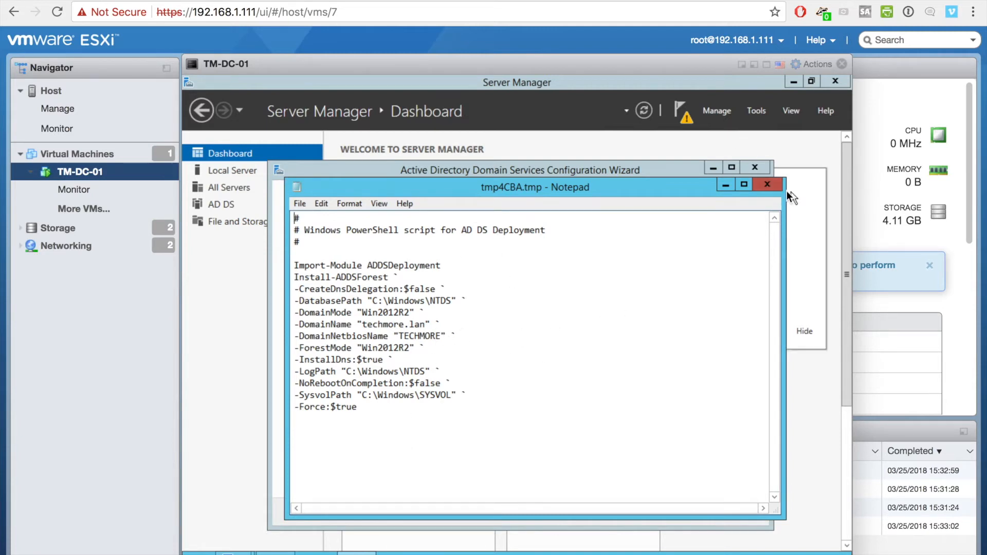
click(768, 185)
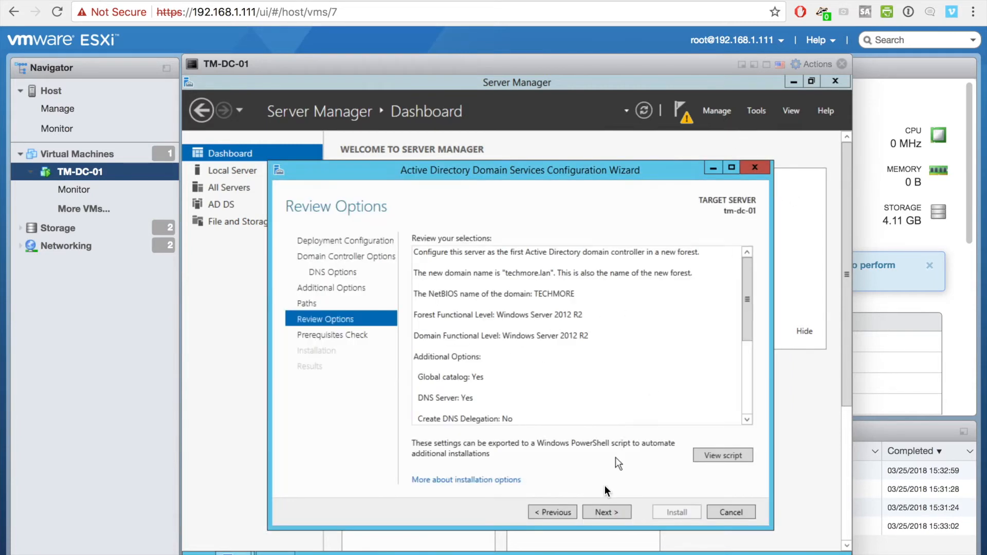
click(596, 512)
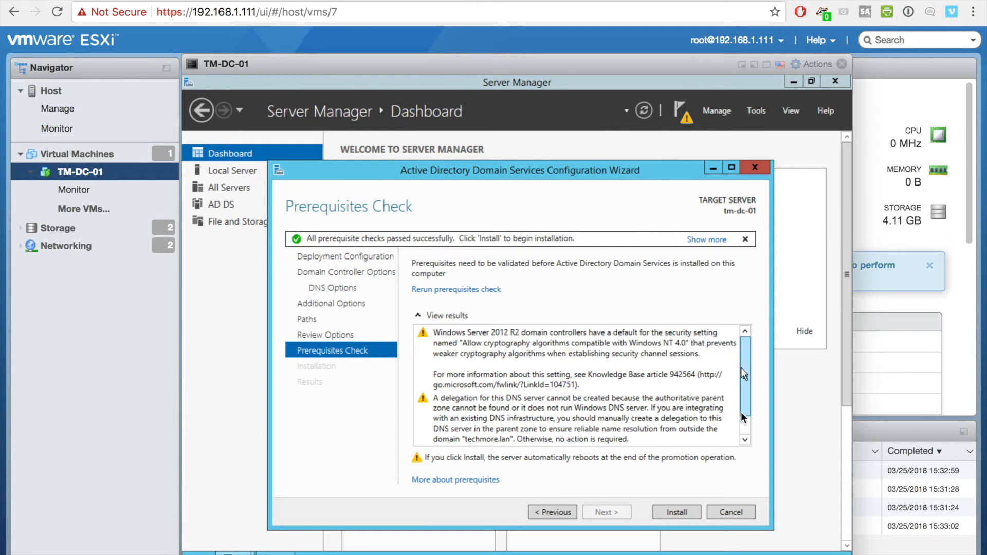
Review the prerequisite check results, install the domain controller configuration and dismiss the sign-out notice.
click(745, 441)
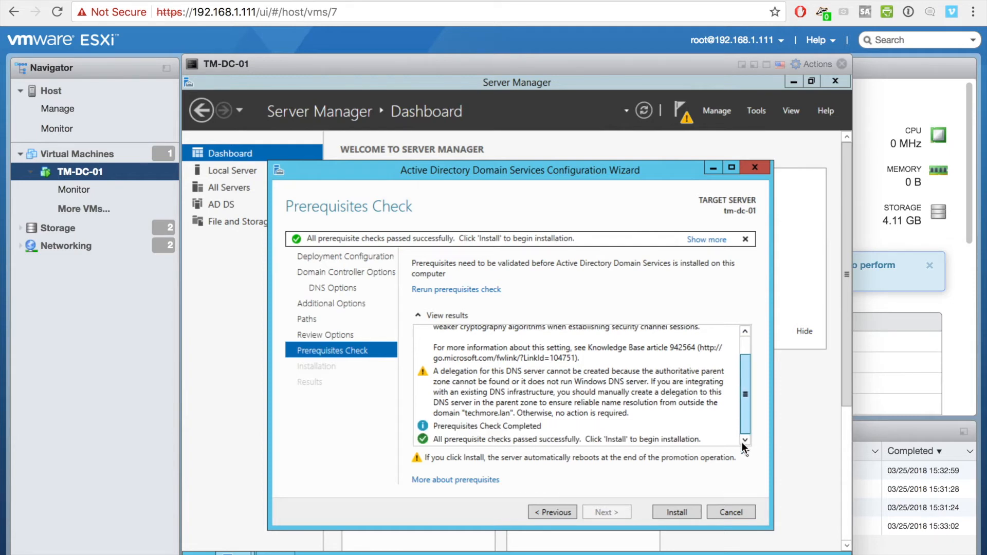
click(675, 512)
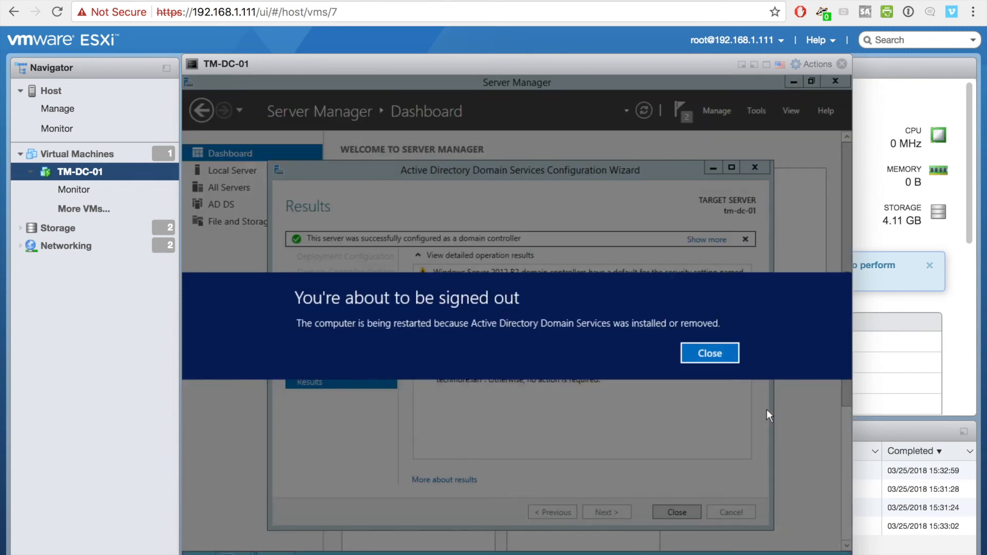
click(685, 359)
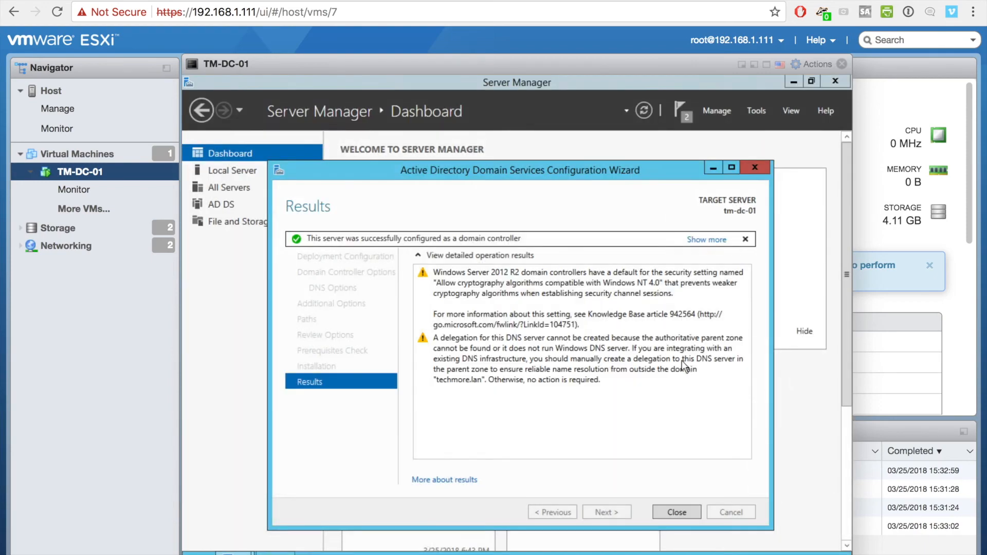